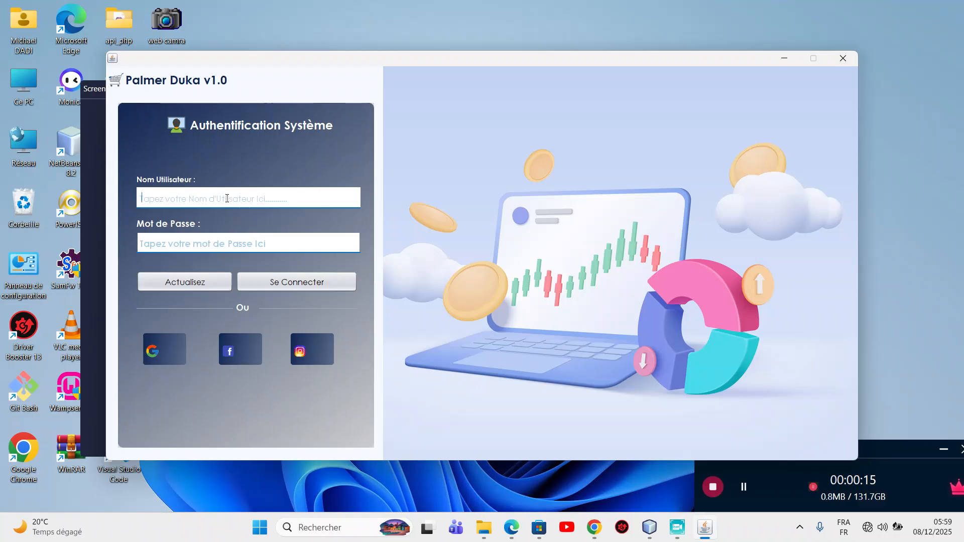
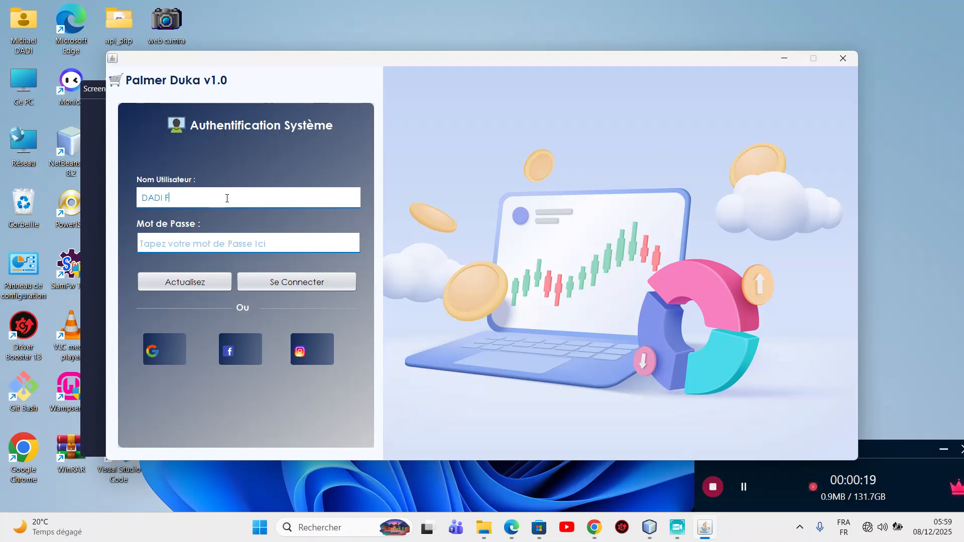
Sign in to Palmer Duka with the administrator username and password.
left_click(197, 242)
type("****")
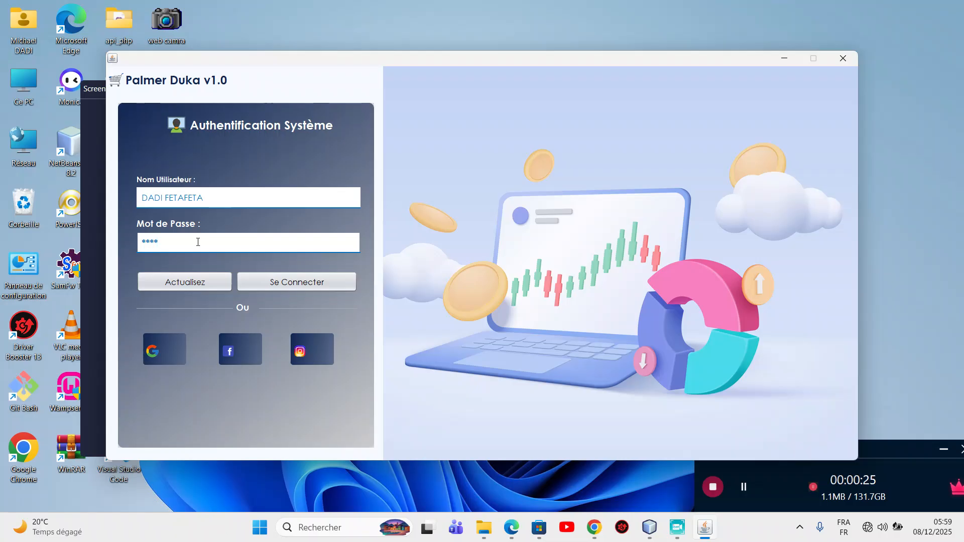
left_click(281, 276)
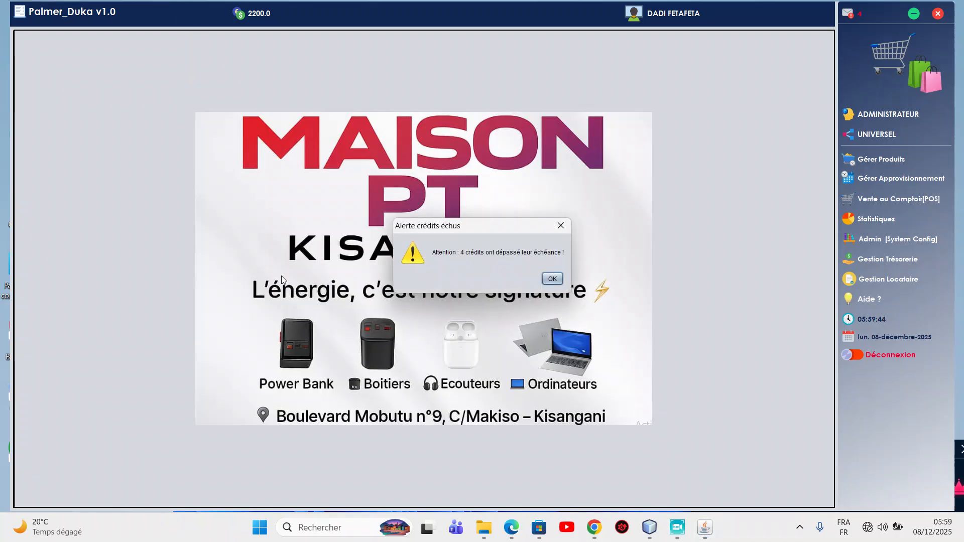
Dismiss the overdue-credits alert and open the credit window from Admin [System Config].
left_click(551, 279)
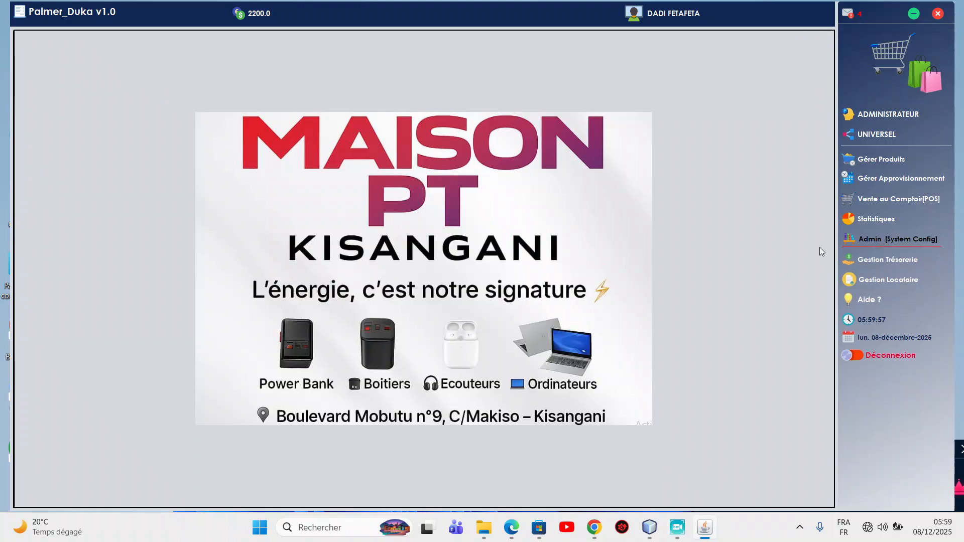
left_click(886, 243)
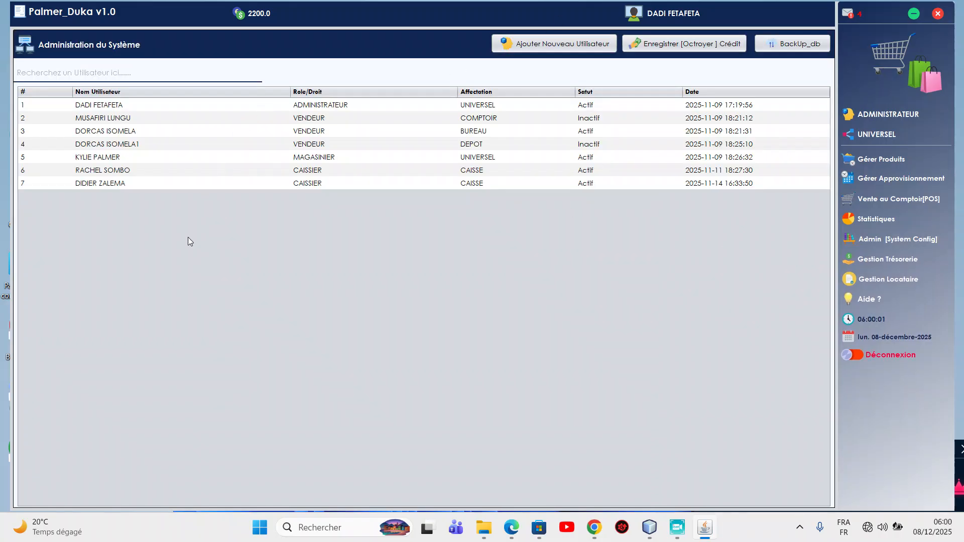
left_click(688, 47)
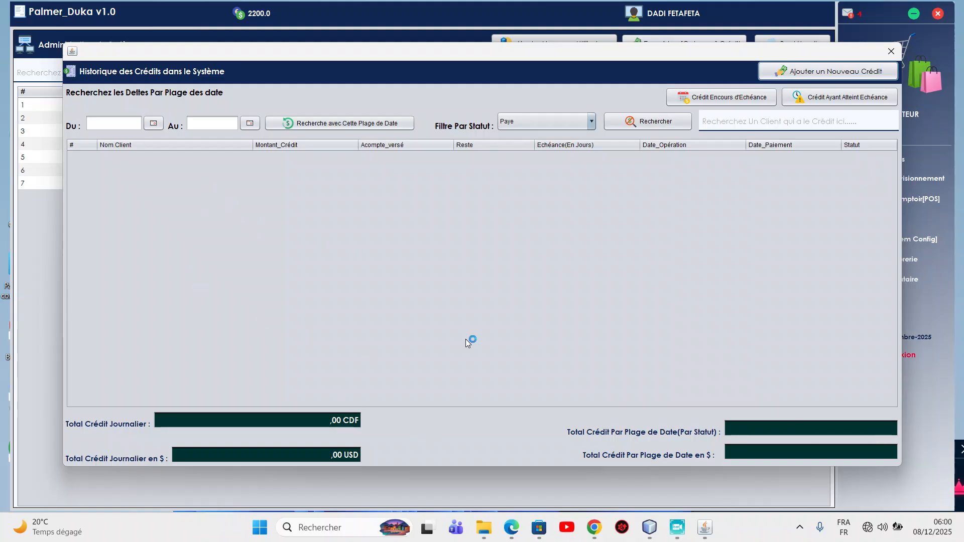
Start a new credit with the client's name, amount 450000, phone number and a 6-day term.
left_click(824, 72)
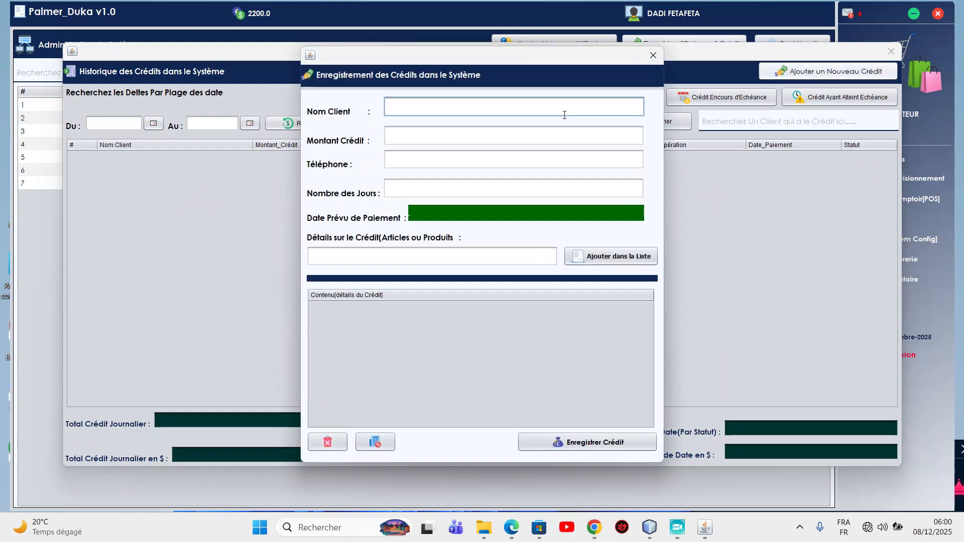
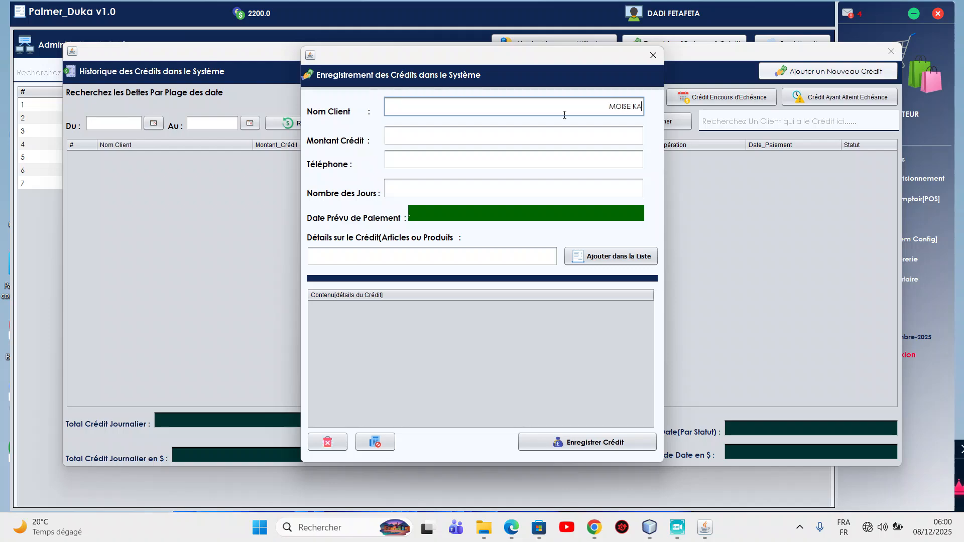
left_click(620, 136)
type("450000")
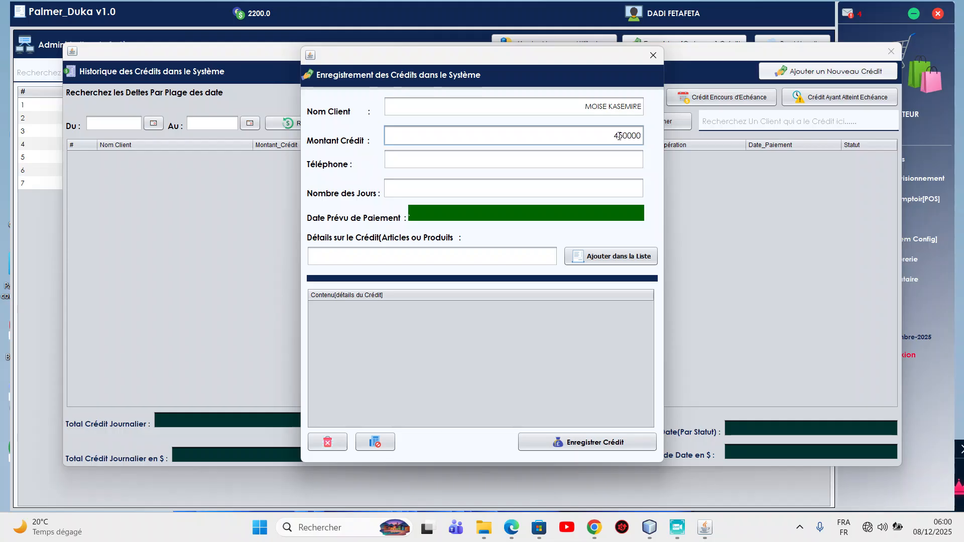
left_click(630, 158)
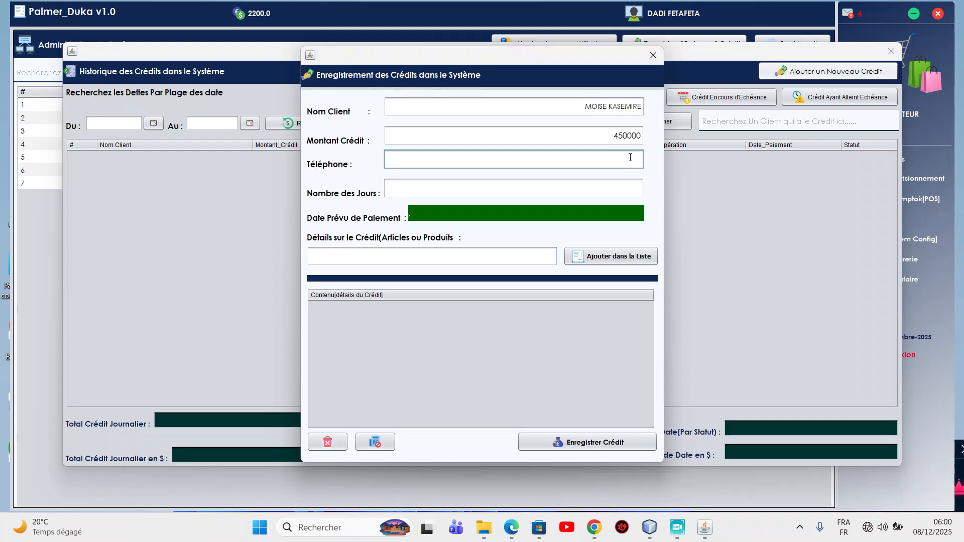
left_click(614, 191)
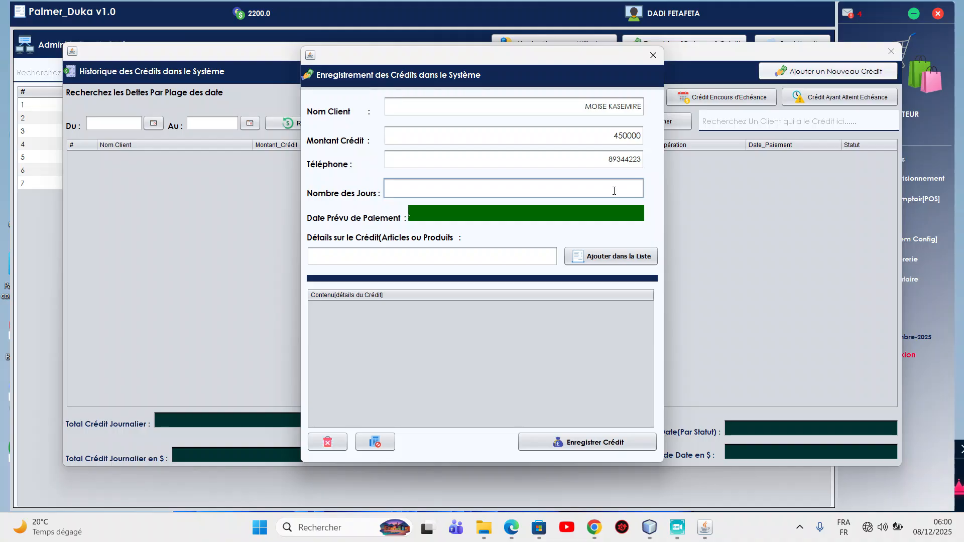
type("6")
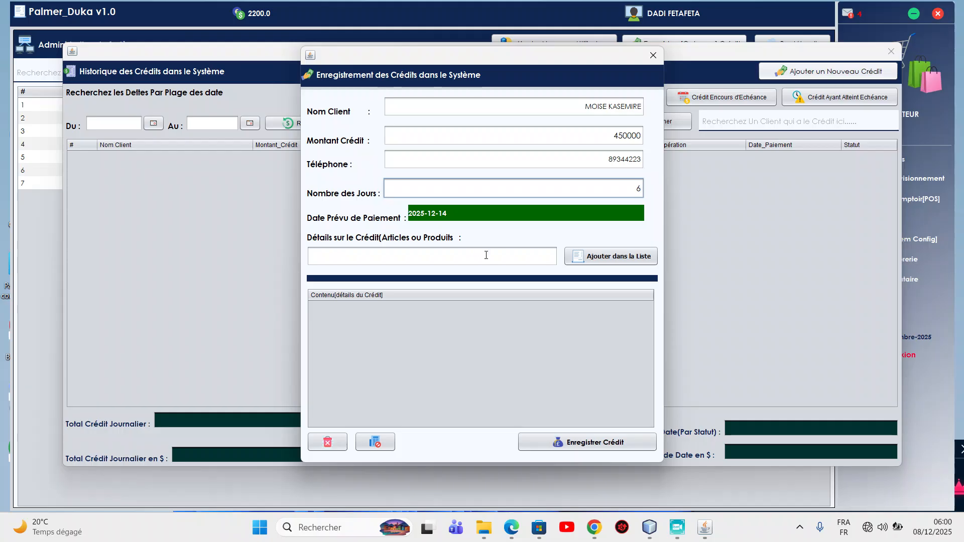
left_click(518, 261)
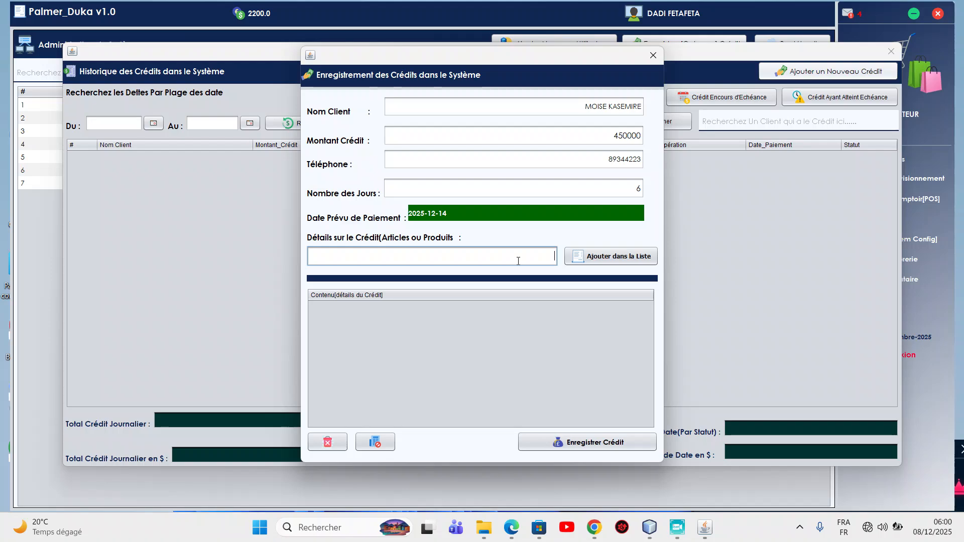
Add Sacs de Ciments, Carton des cahiers and Chargeurs Iphone to the credit details, then submit it.
type("Sacs de Ciment")
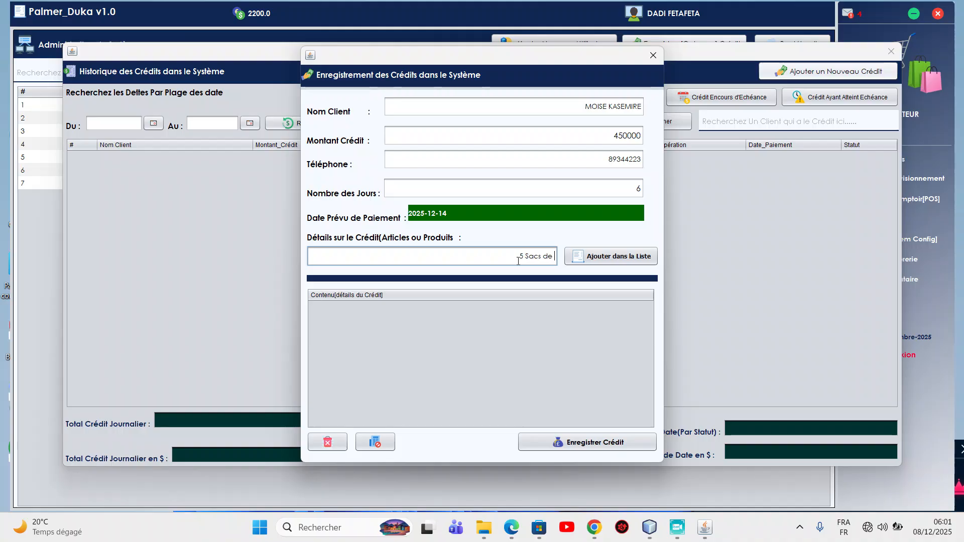
type("s")
left_click(578, 256)
left_click(492, 259)
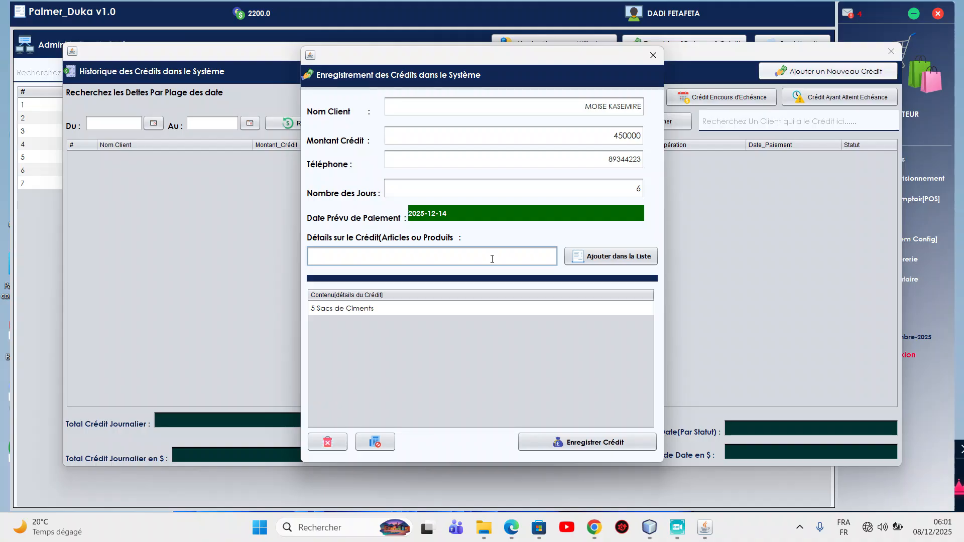
type("Carton des cahiers")
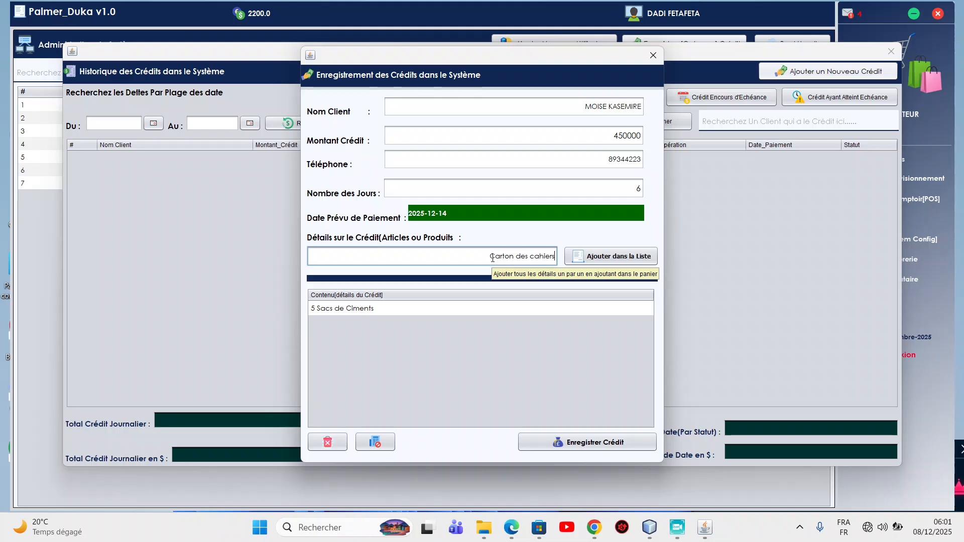
left_click(572, 263)
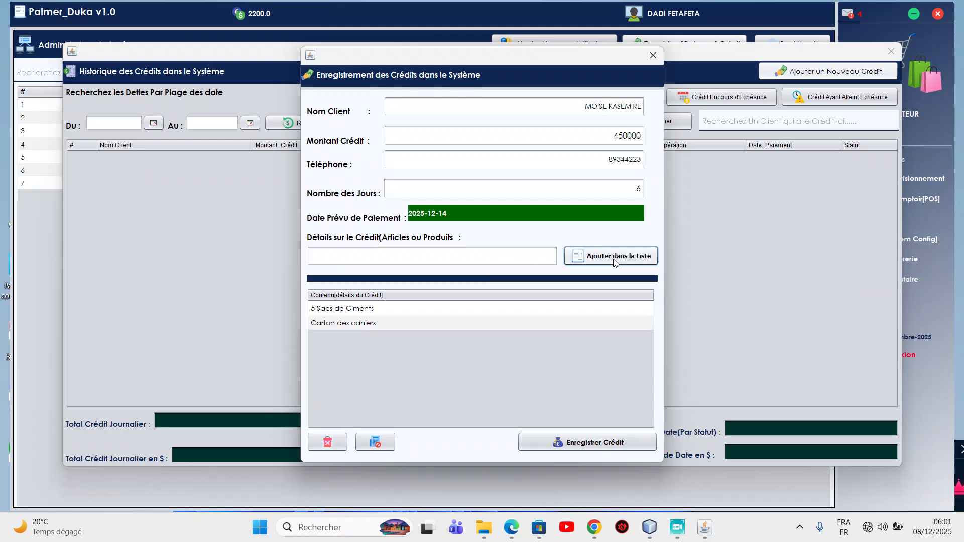
left_click(554, 256)
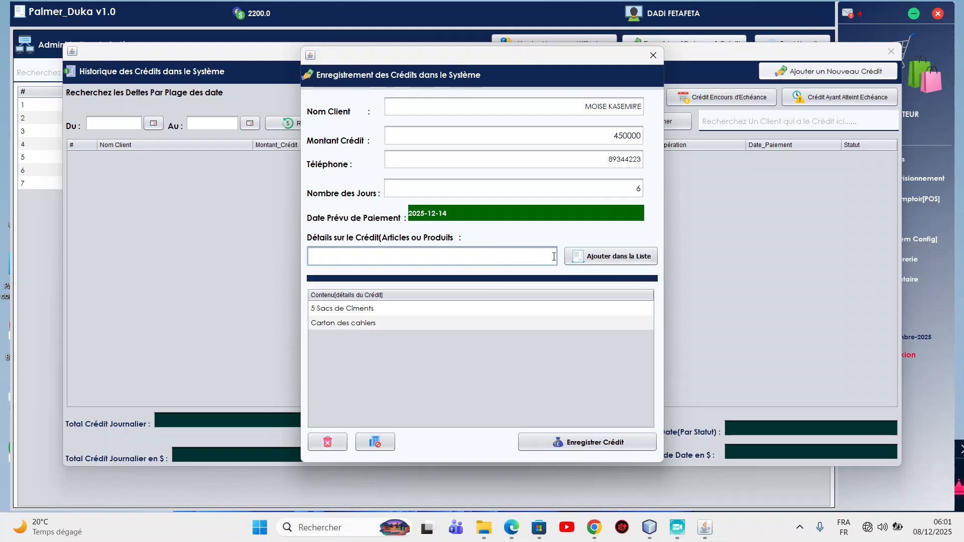
type("Chargeurs Iphone")
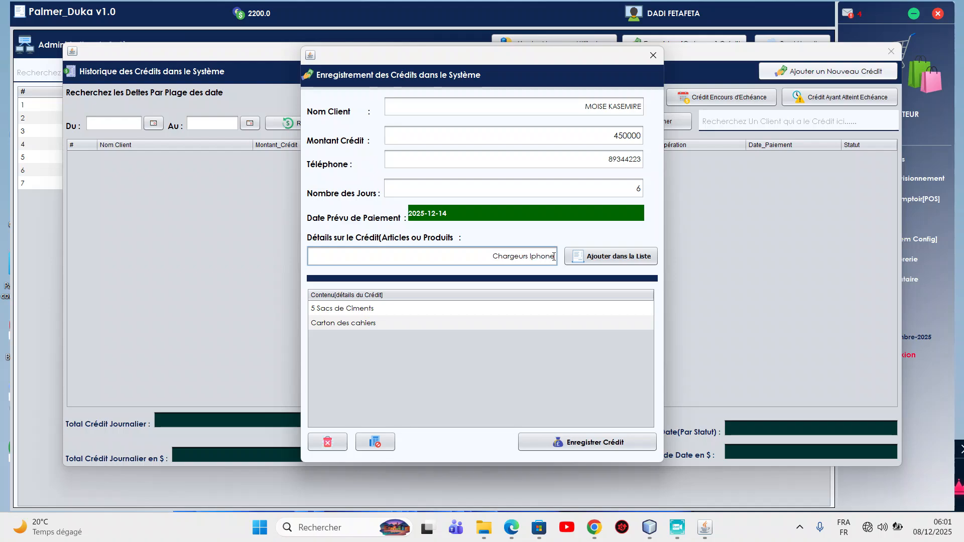
left_click(592, 260)
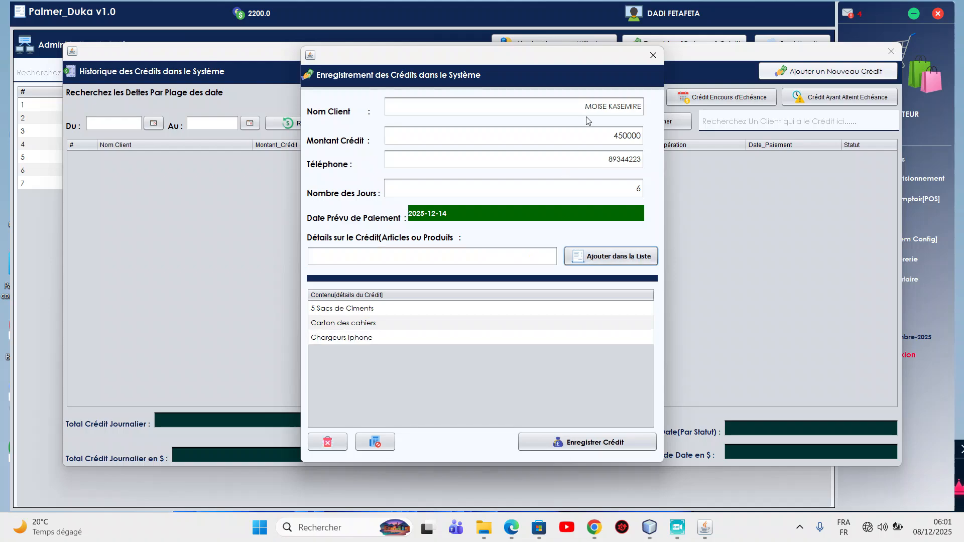
left_click(596, 443)
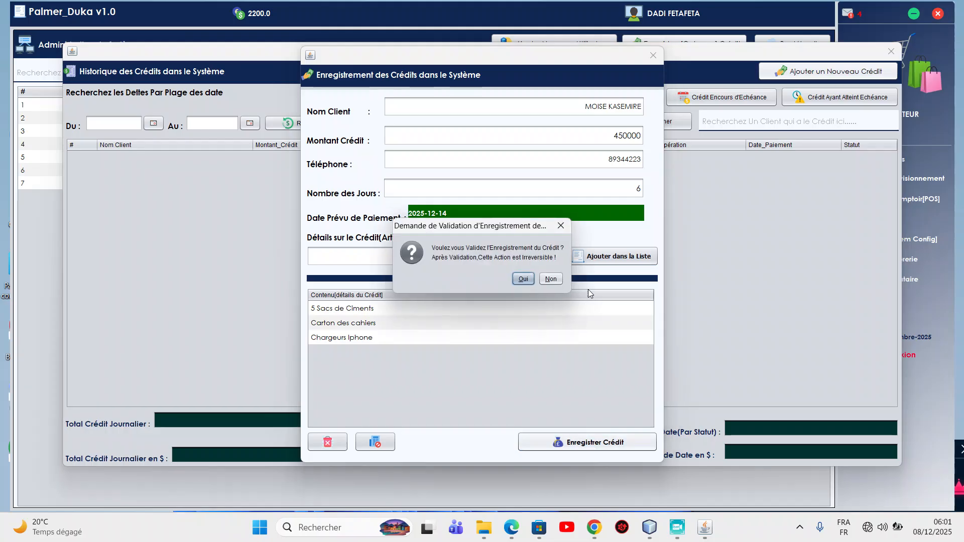
Confirm saving the 450000 credit, check its new unpaid row, and close the credit history.
left_click(525, 282)
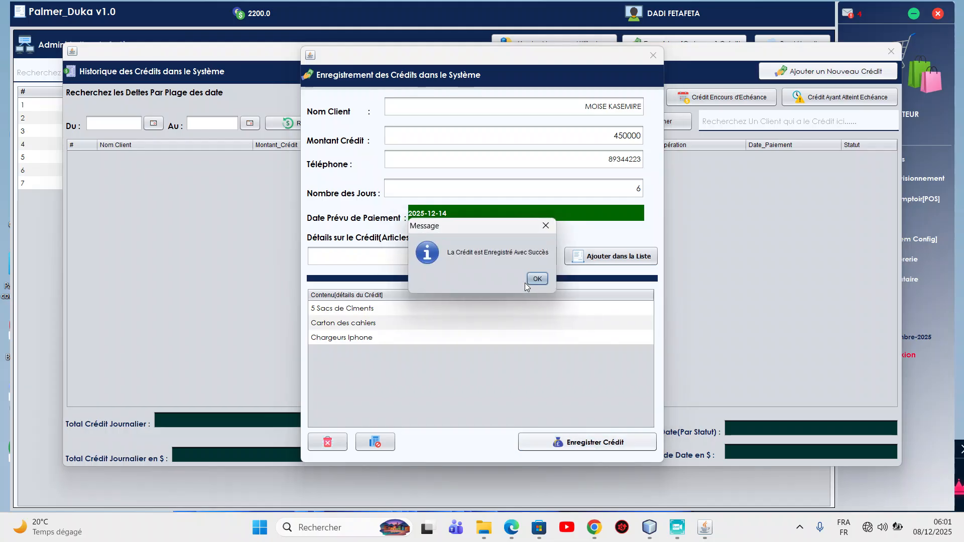
left_click(536, 279)
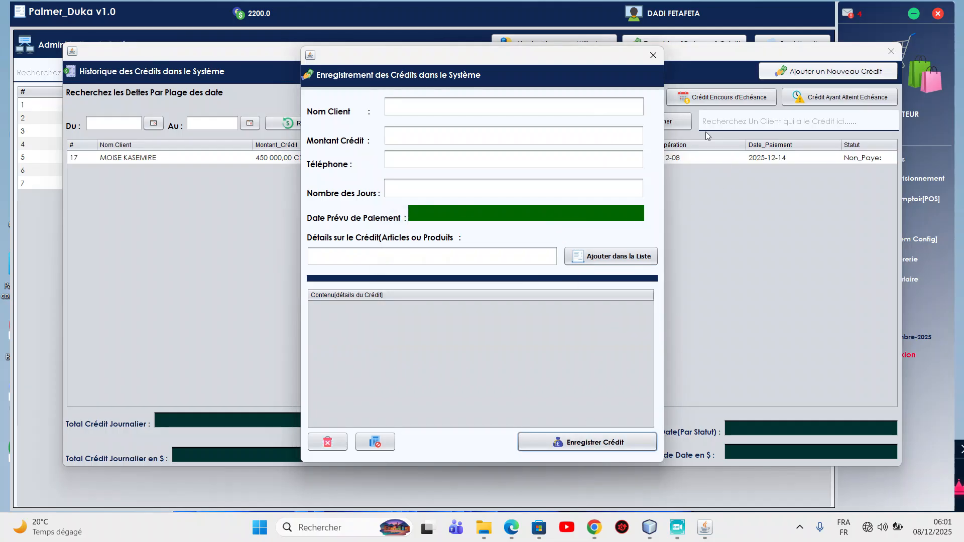
left_click(653, 55)
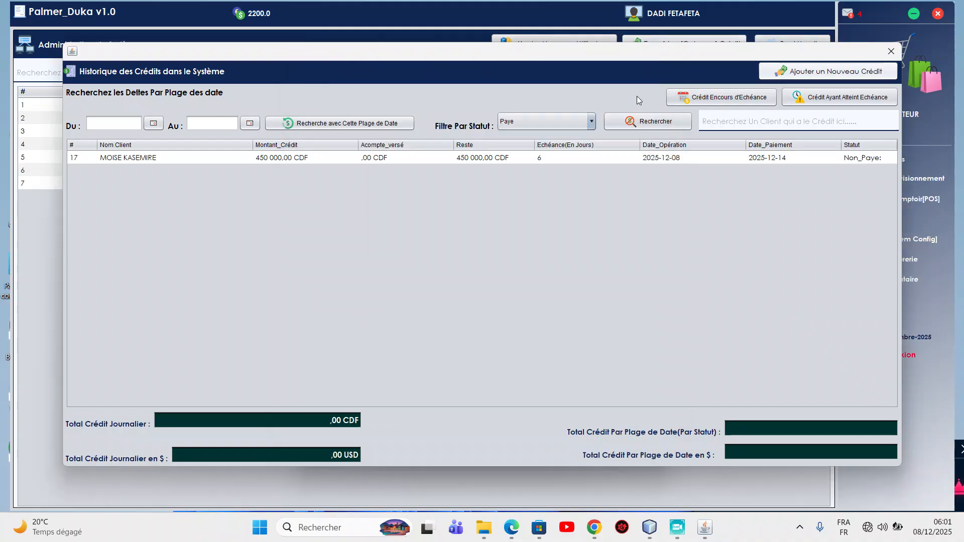
left_click(401, 160)
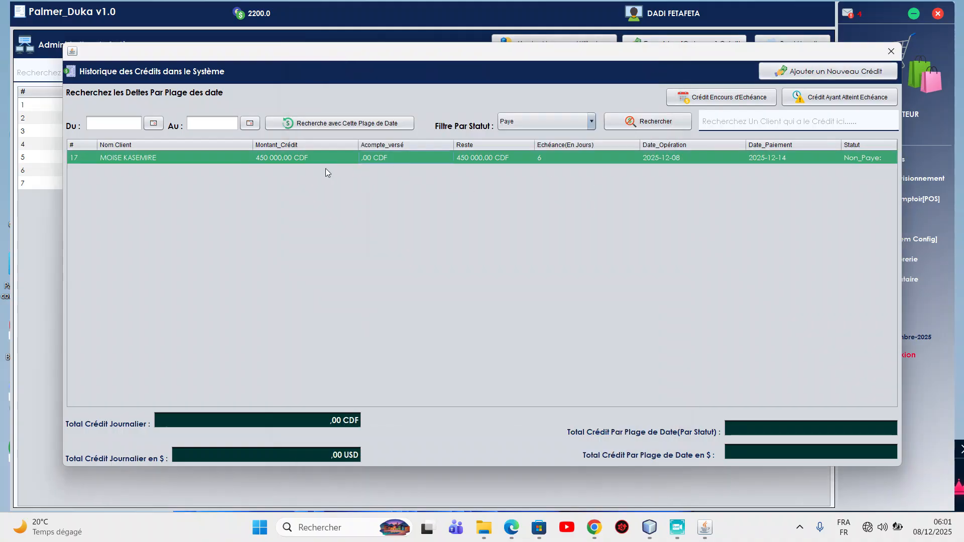
left_click(370, 157)
left_click(892, 51)
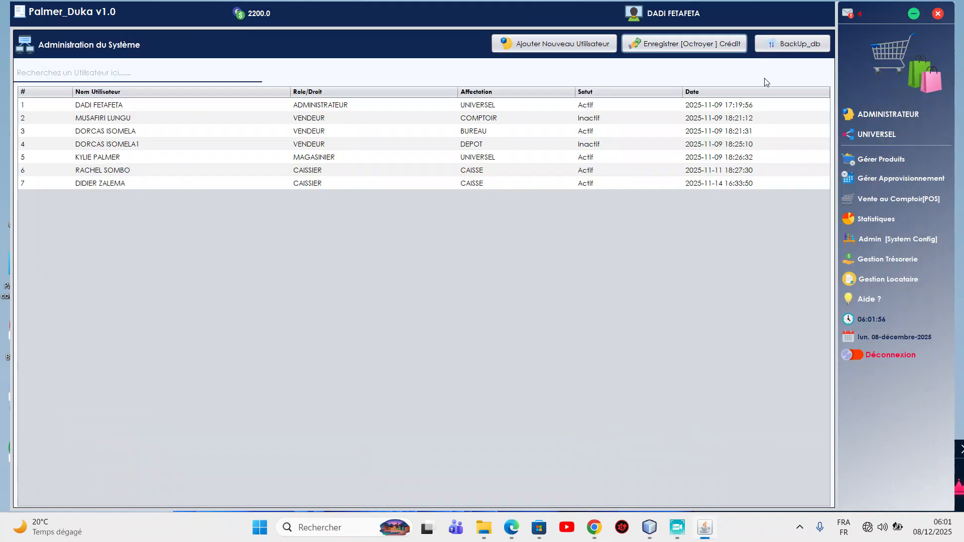
Reopen the credit history, widen the Statut column and select credit 17 of 450 000 CDF.
left_click(672, 45)
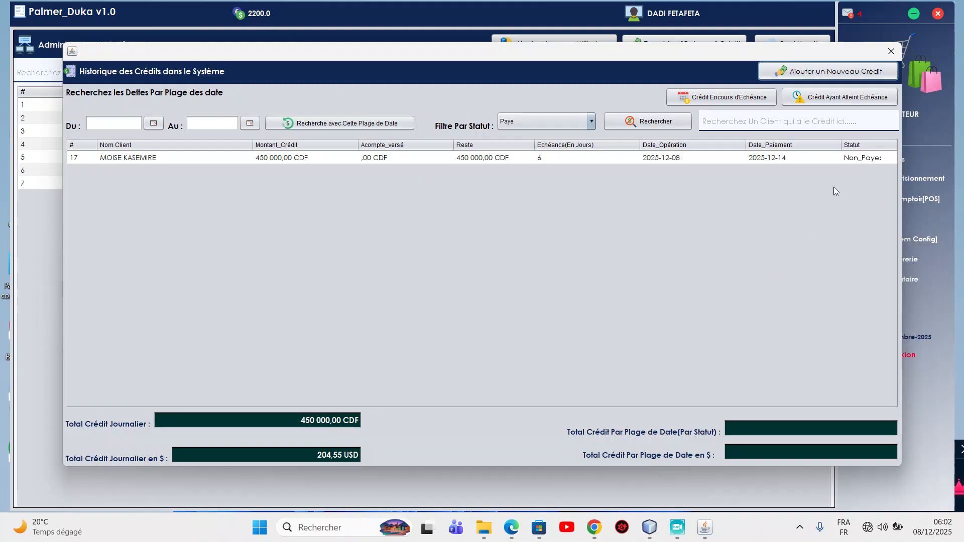
left_click_drag(840, 146, 824, 146)
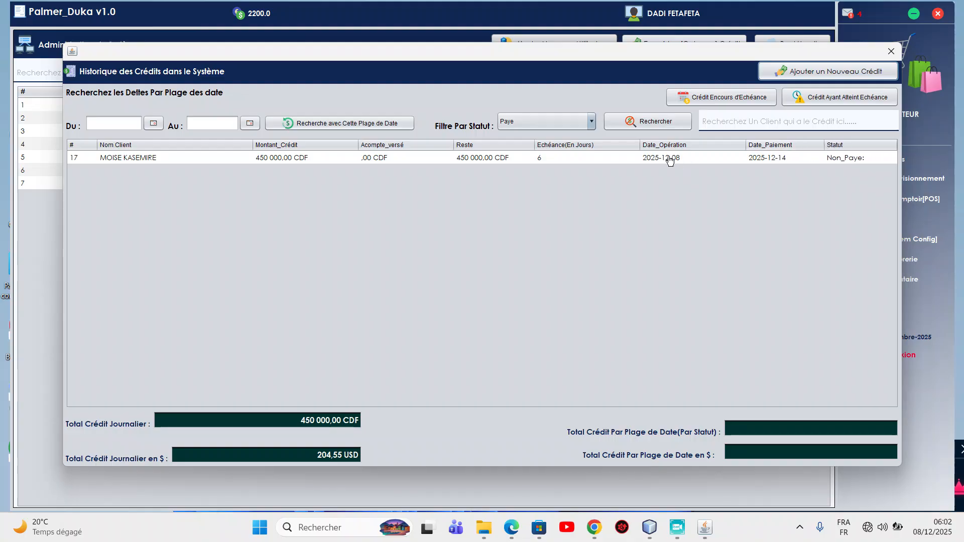
left_click(770, 159)
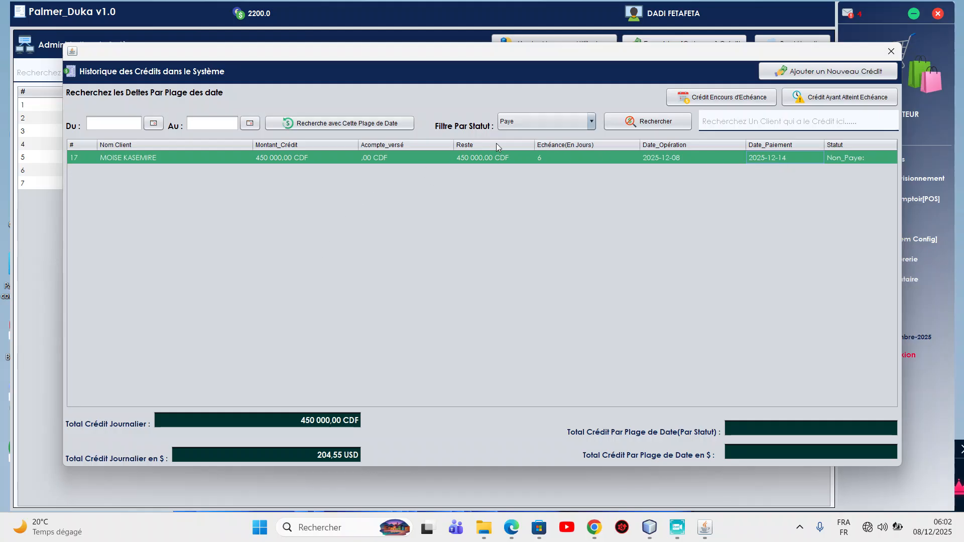
Filter to overdue credits and view credit 12's payment history, which has no payments yet.
left_click(867, 101)
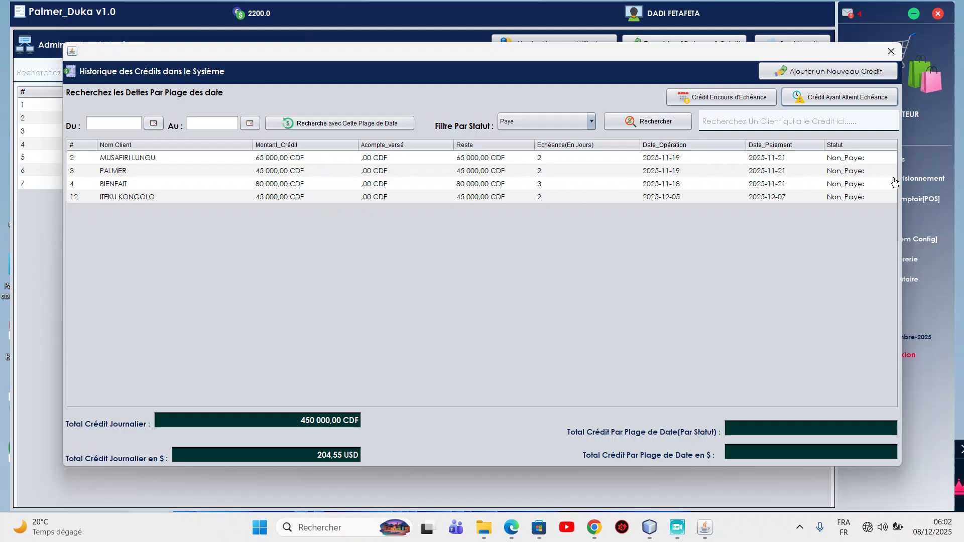
left_click(302, 202)
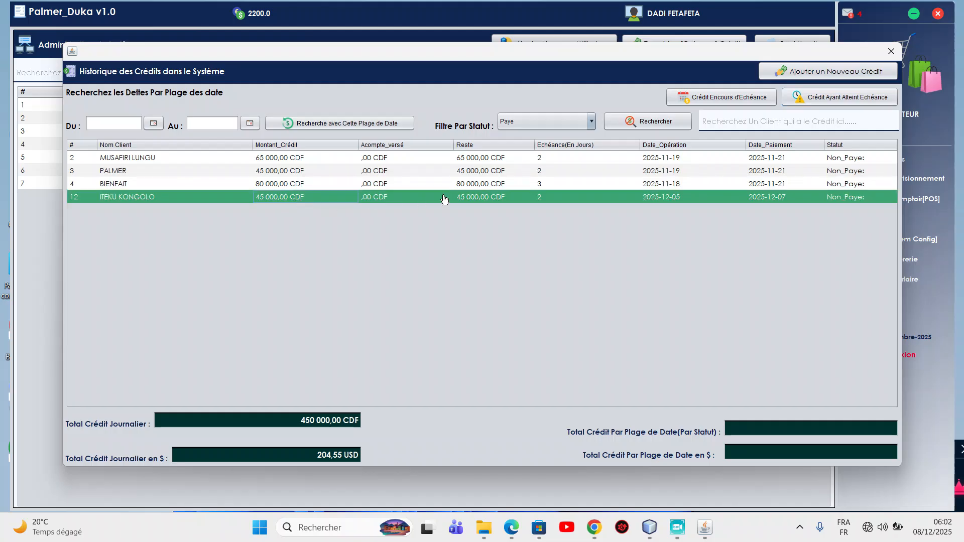
right_click(324, 201)
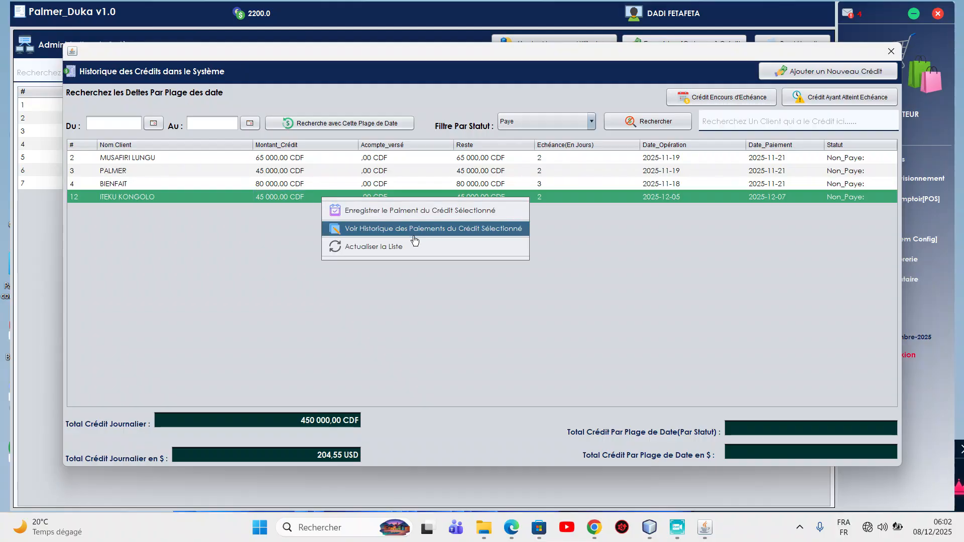
left_click(377, 233)
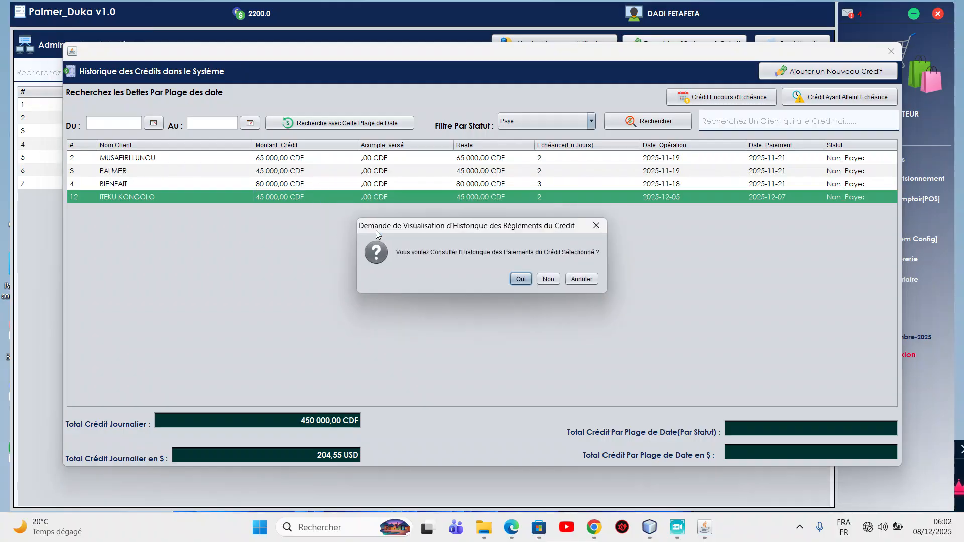
left_click(521, 279)
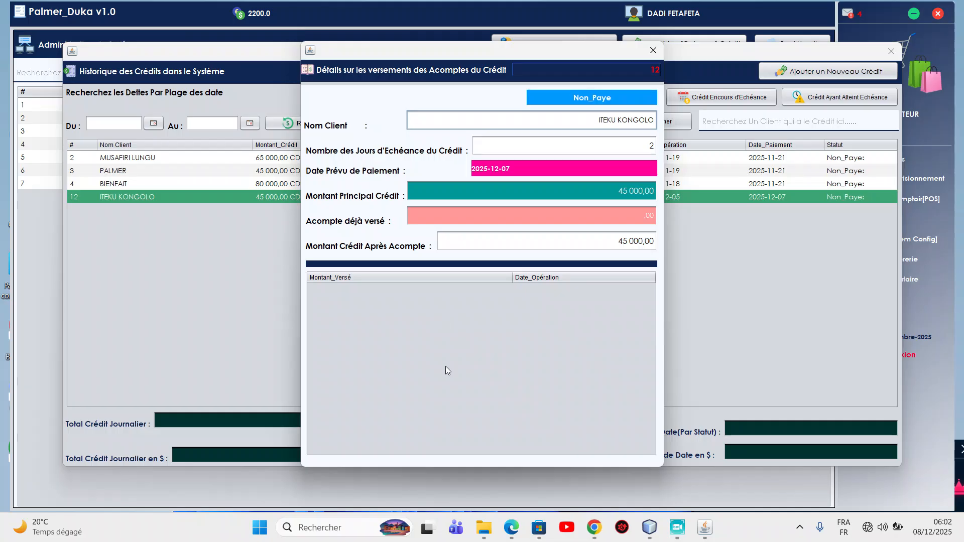
left_click(652, 51)
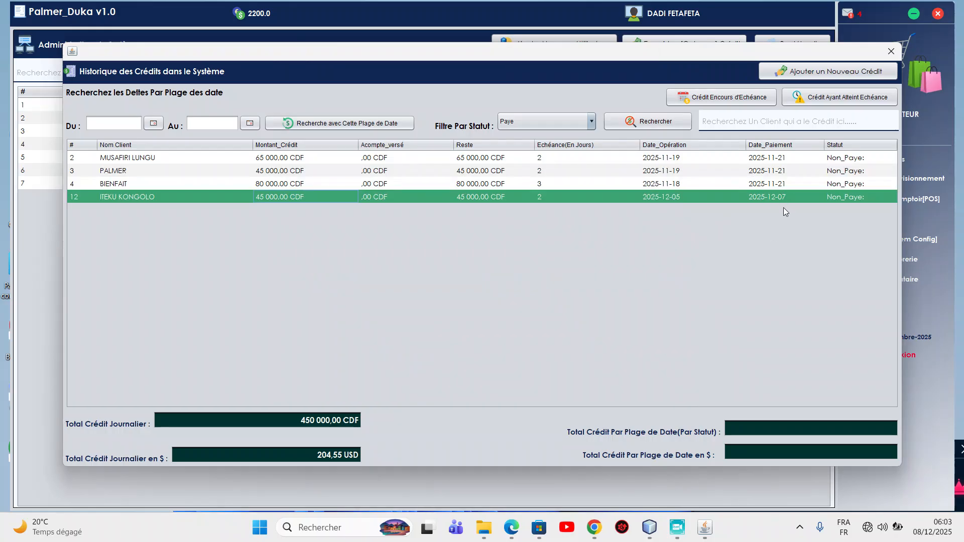
Record and validate a 15000 CDF installment on credit 12.
right_click(274, 200)
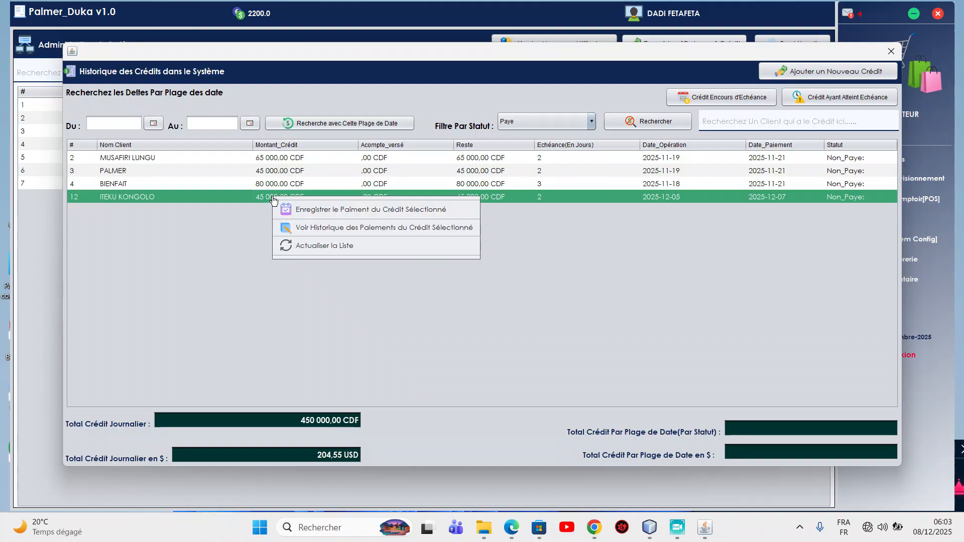
left_click(312, 210)
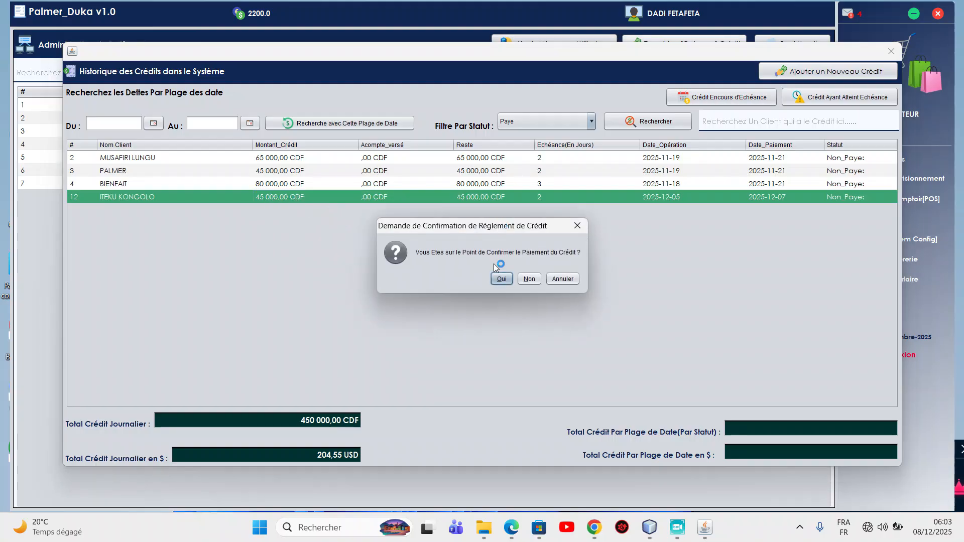
left_click(501, 279)
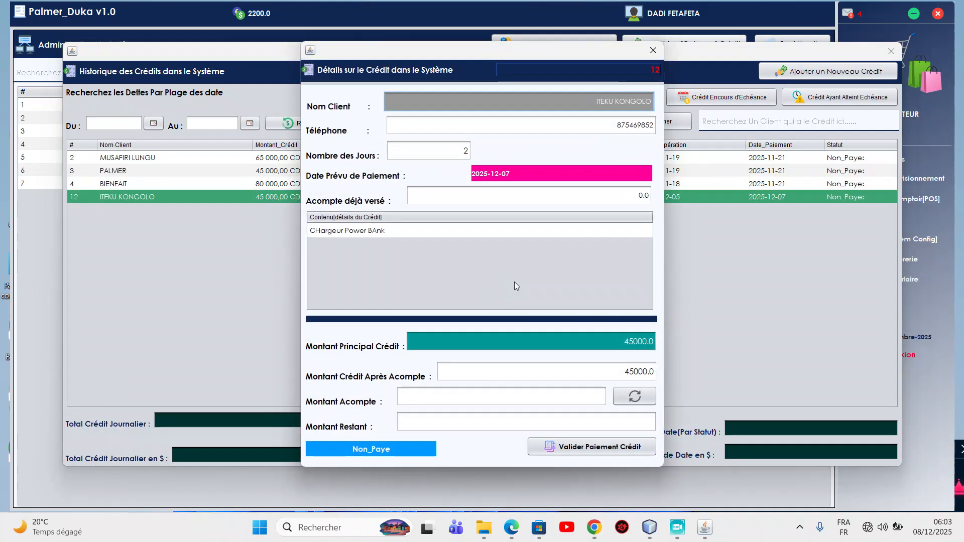
left_click(595, 399)
type("15000")
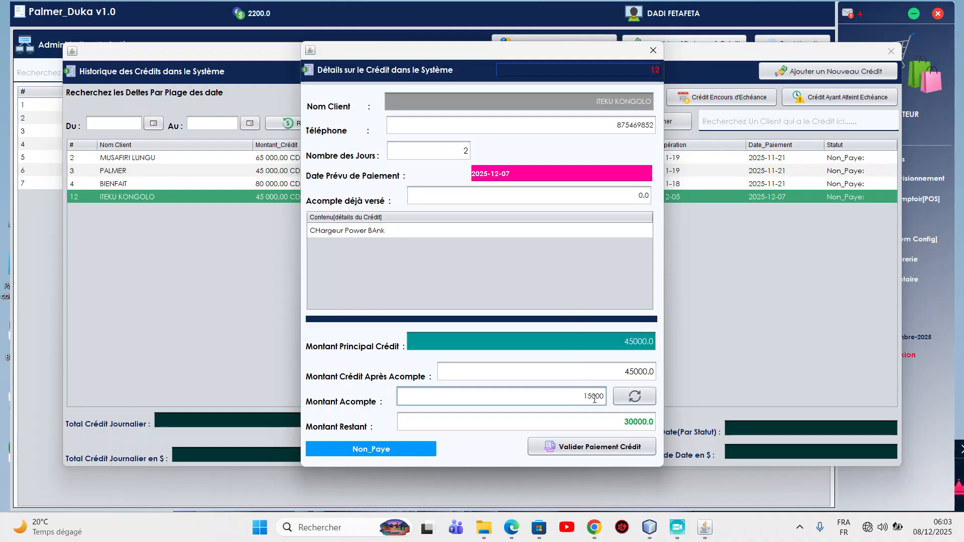
left_click(612, 449)
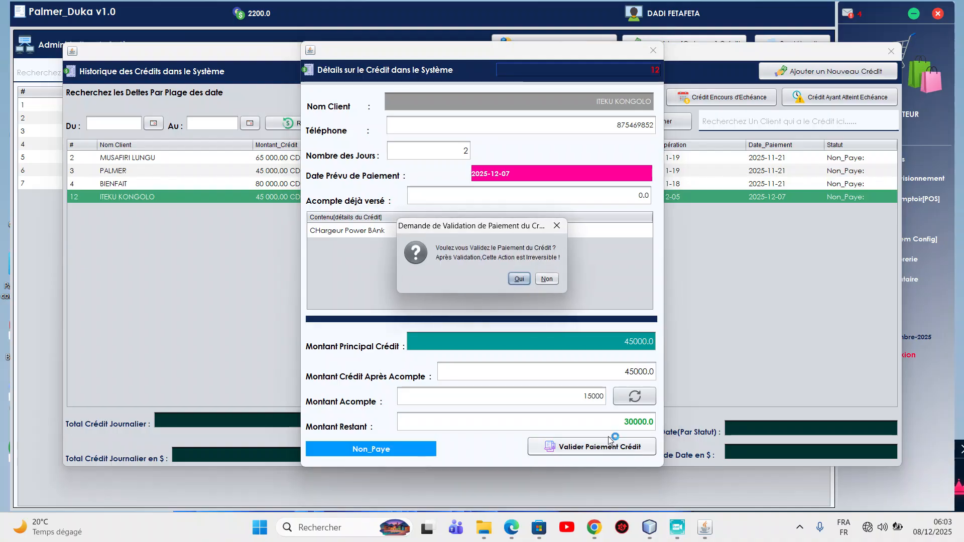
left_click(519, 279)
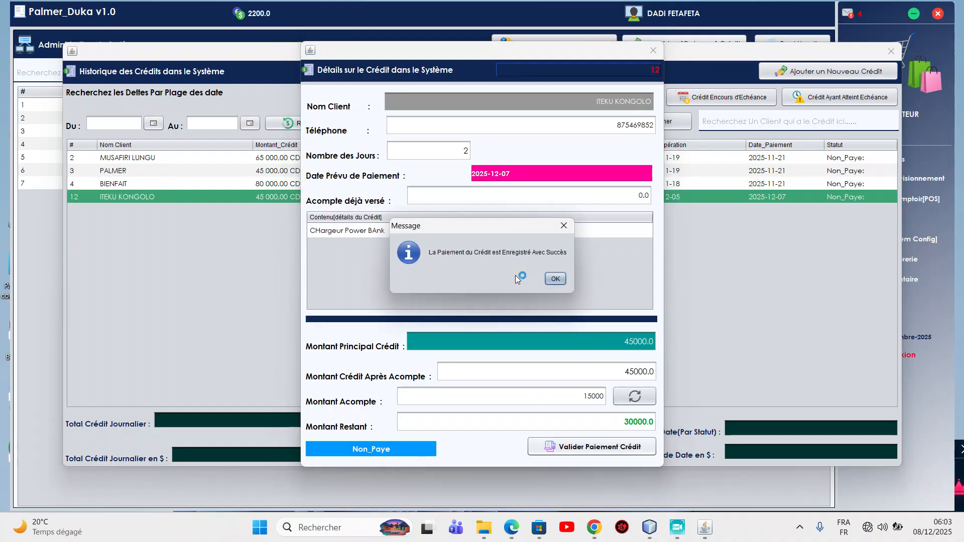
left_click(552, 280)
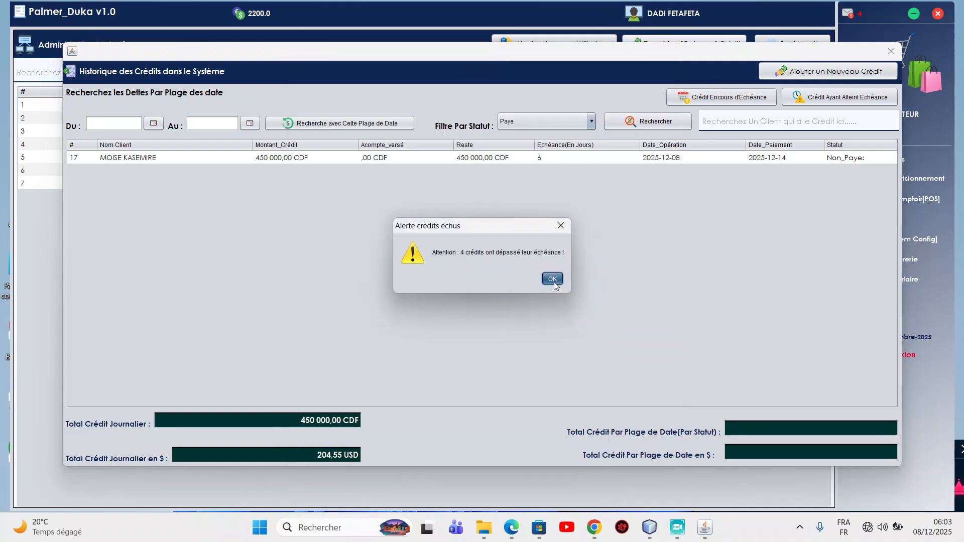
Dismiss the alert, list overdue credits again and open credit 12's payment history.
left_click(552, 279)
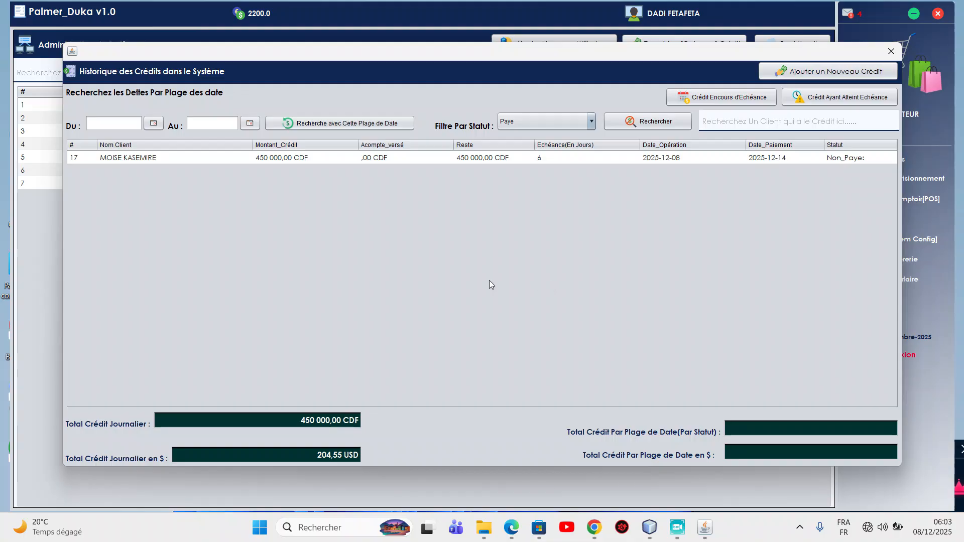
left_click(814, 102)
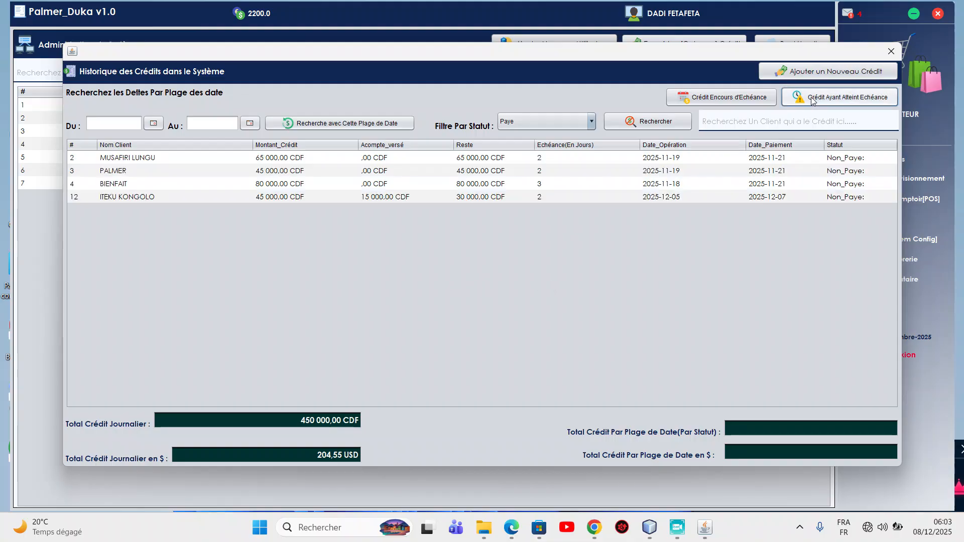
left_click(112, 198)
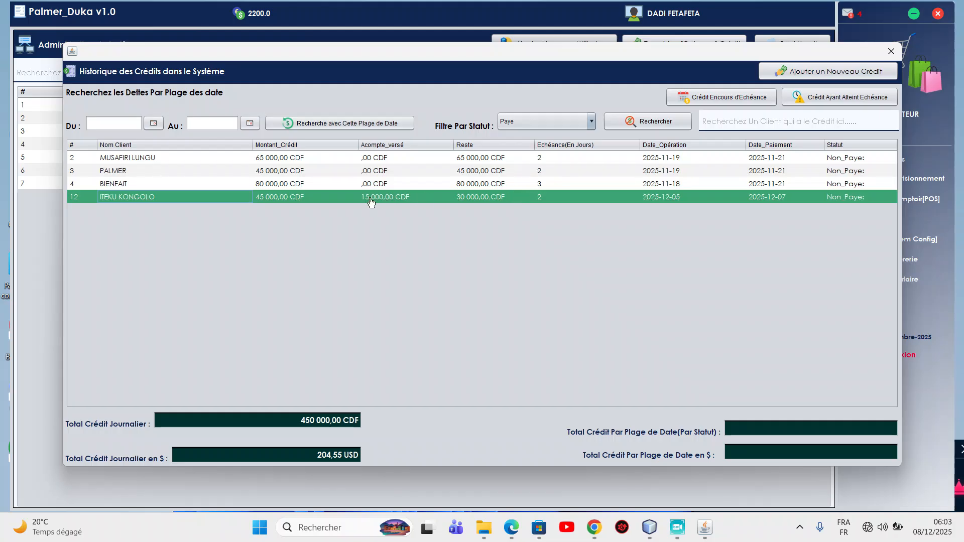
right_click(511, 202)
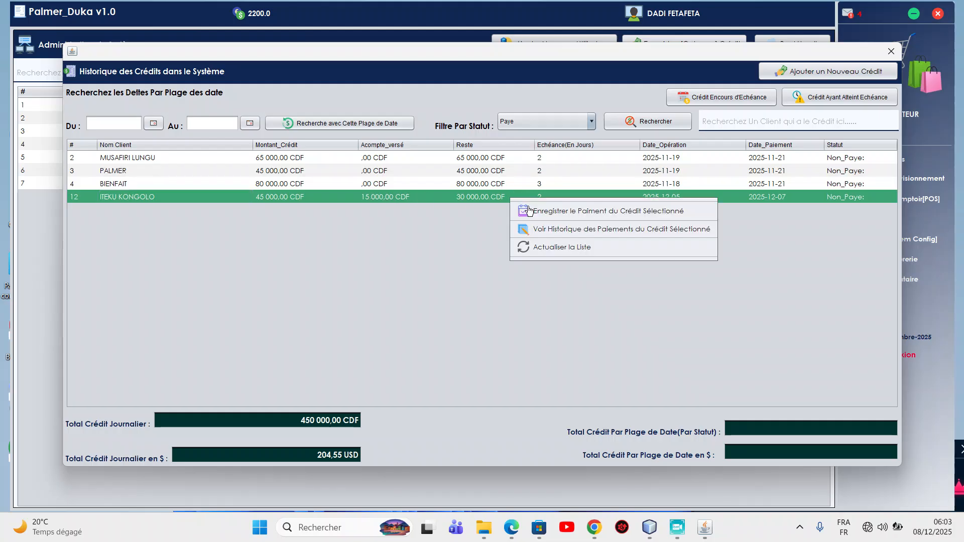
left_click(562, 229)
left_click(521, 280)
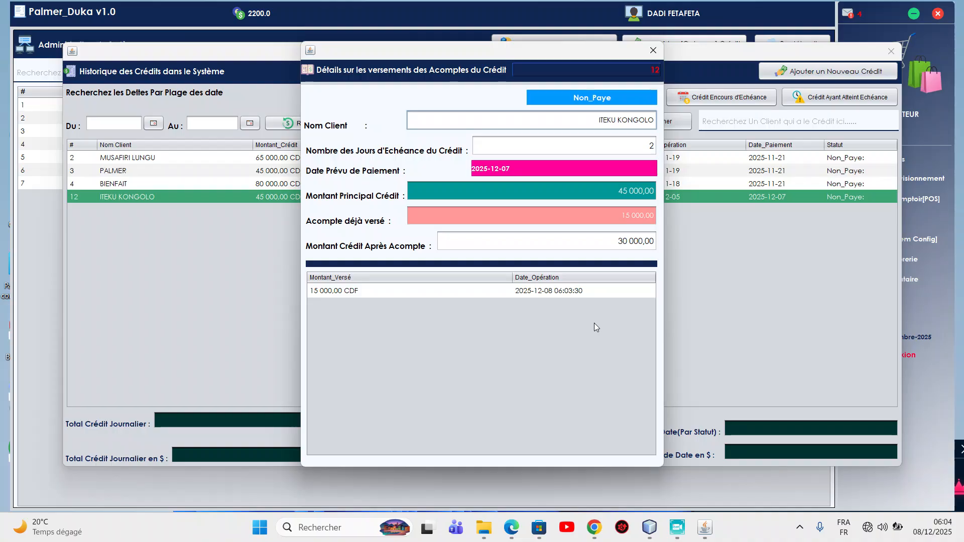
Review the 15 000 CDF payment and 30 000 CDF remaining balance, then close the history.
left_click(557, 294)
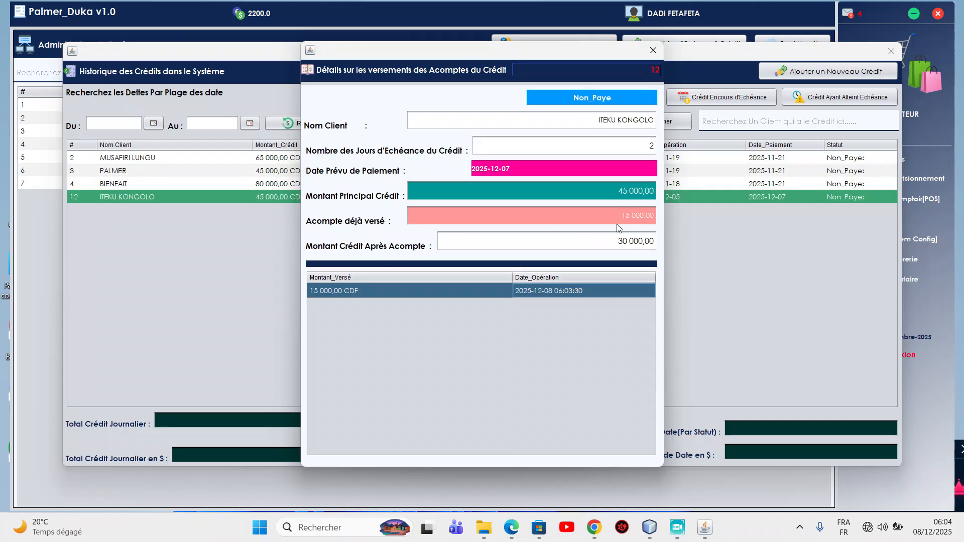
double_click(626, 248)
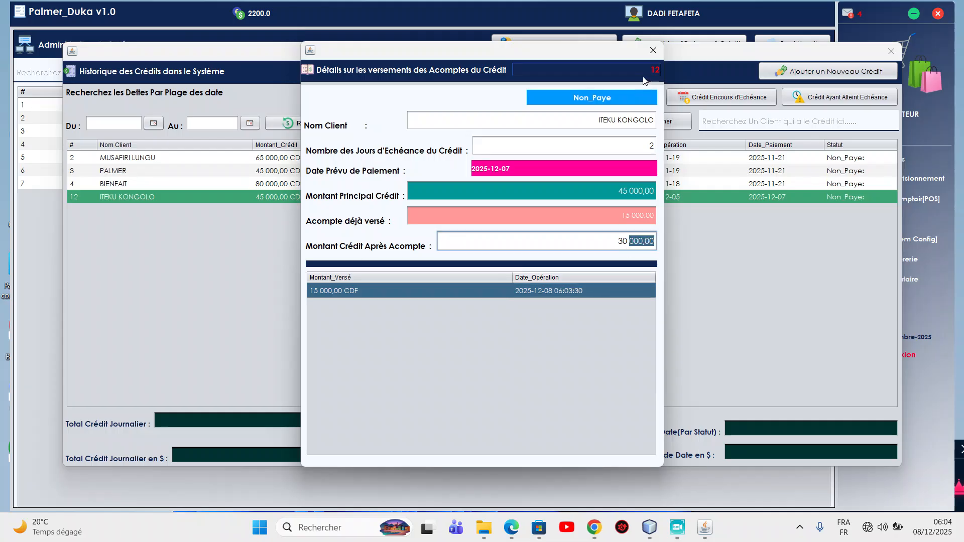
left_click(653, 51)
right_click(393, 201)
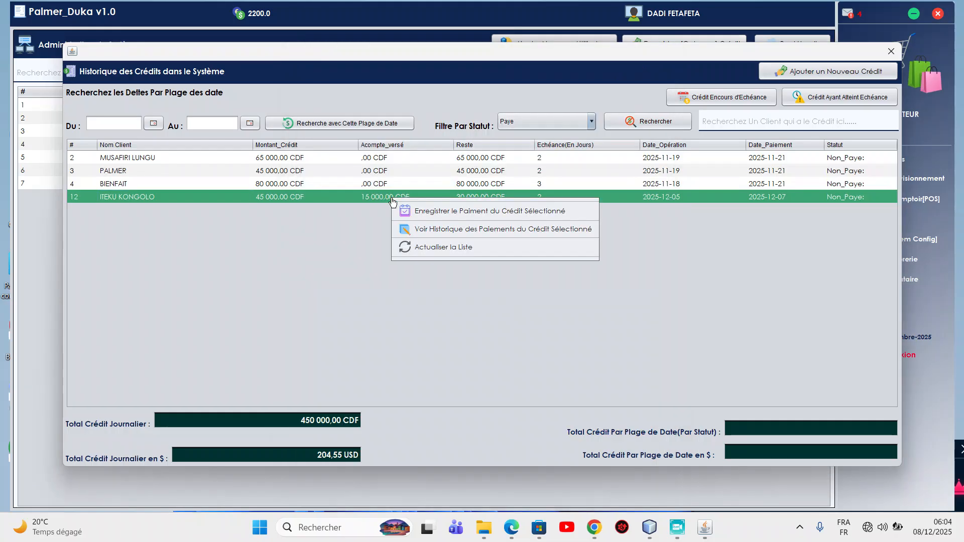
Attempt a 45000 installment on credit 12, exceeding its remaining balance.
left_click(402, 209)
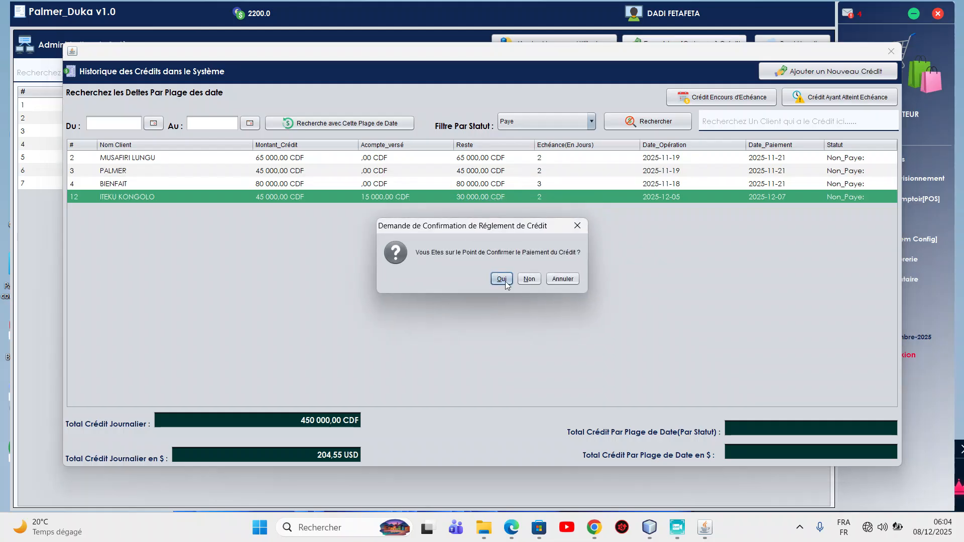
left_click(504, 280)
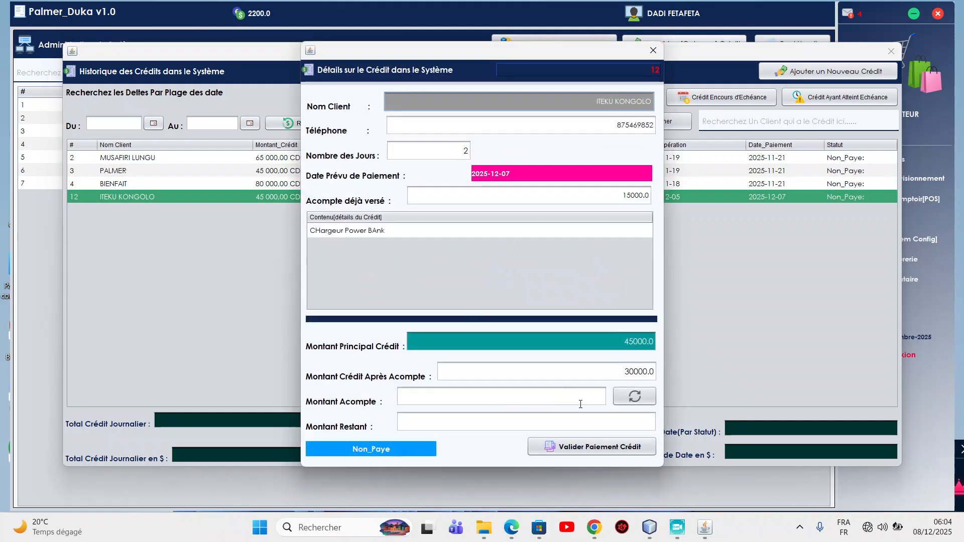
left_click(584, 404)
type("4500")
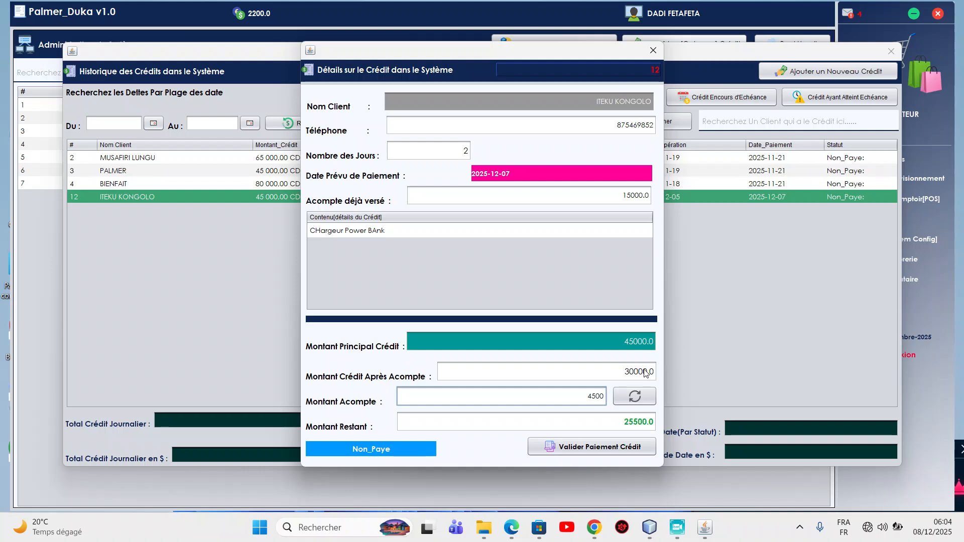
type("0")
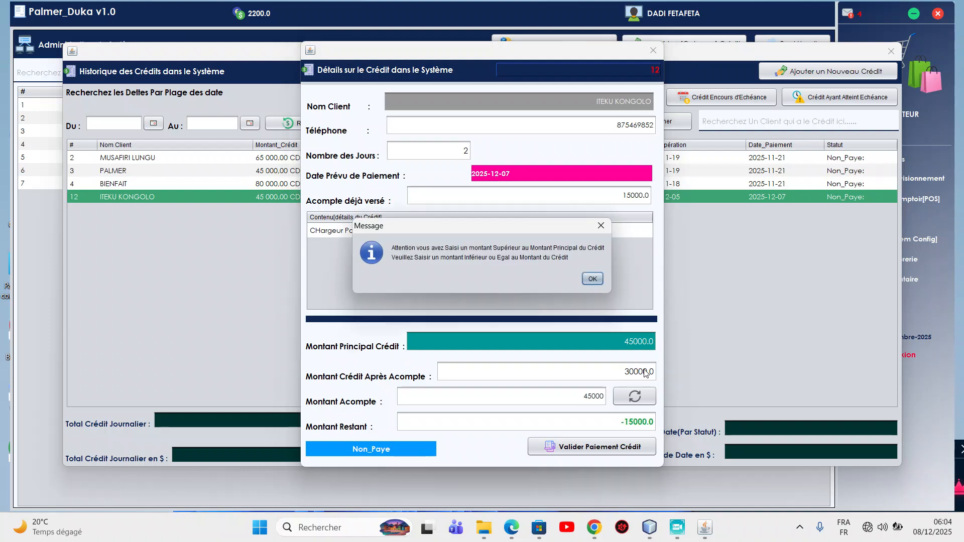
Dismiss the amount-too-high warning, enter a 30000 instalment and recalculate the remaining amount.
left_click(593, 279)
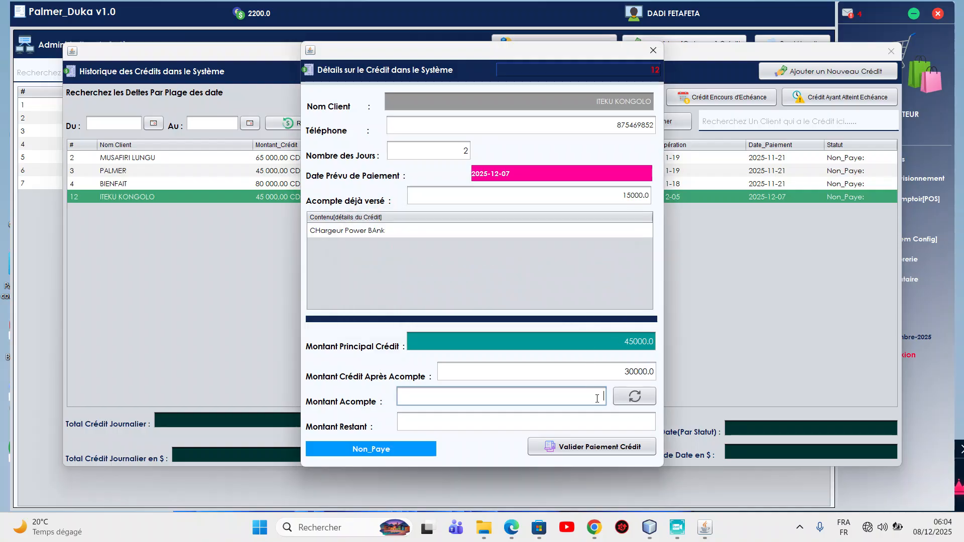
type("30000")
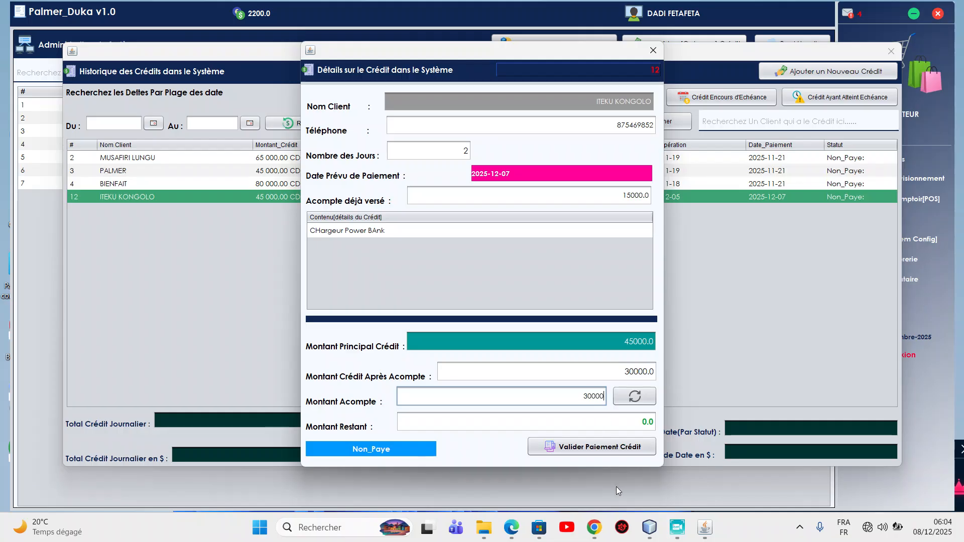
double_click(647, 422)
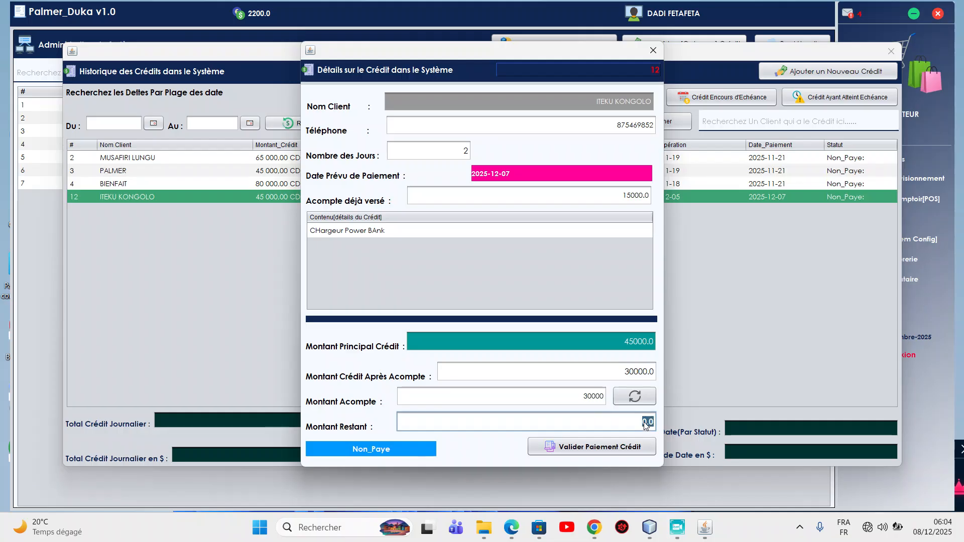
double_click(603, 399)
left_click(644, 425)
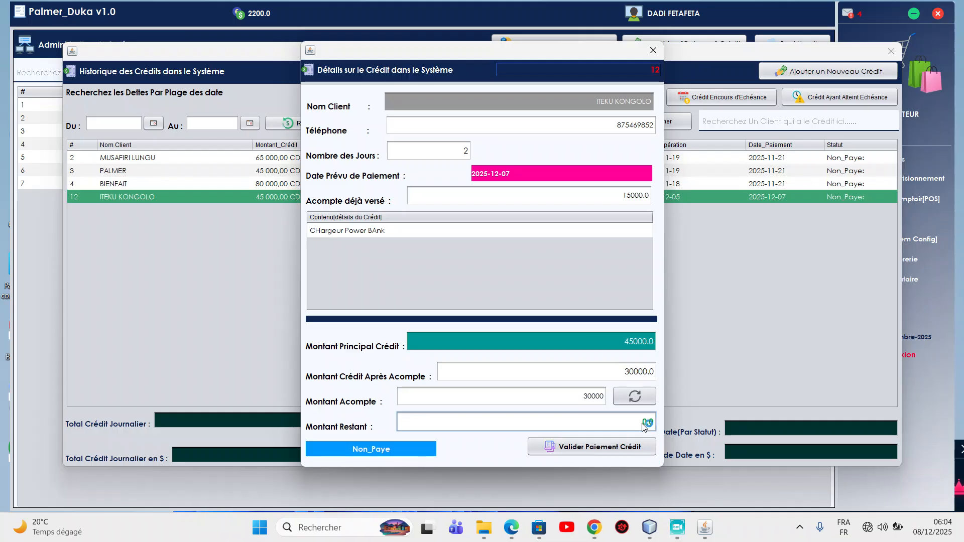
double_click(604, 397)
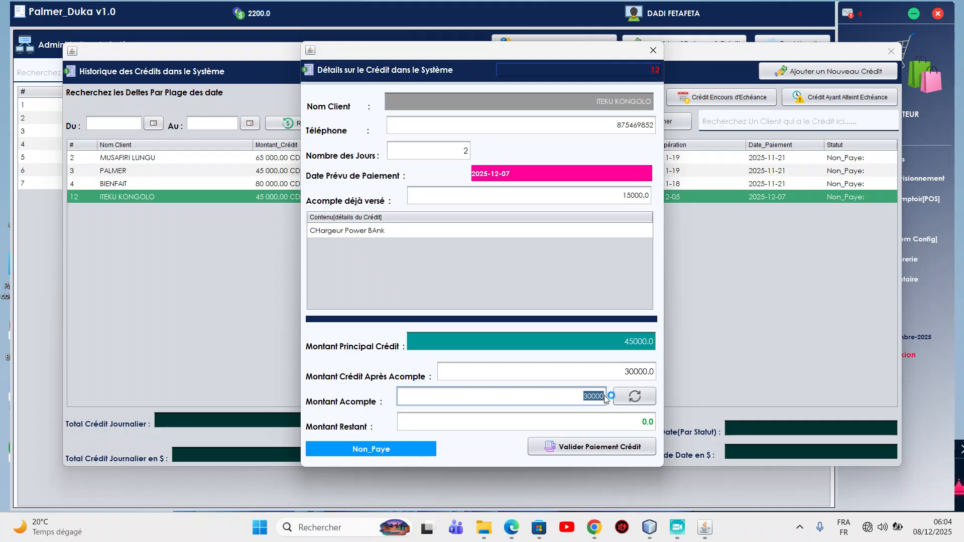
left_click(636, 399)
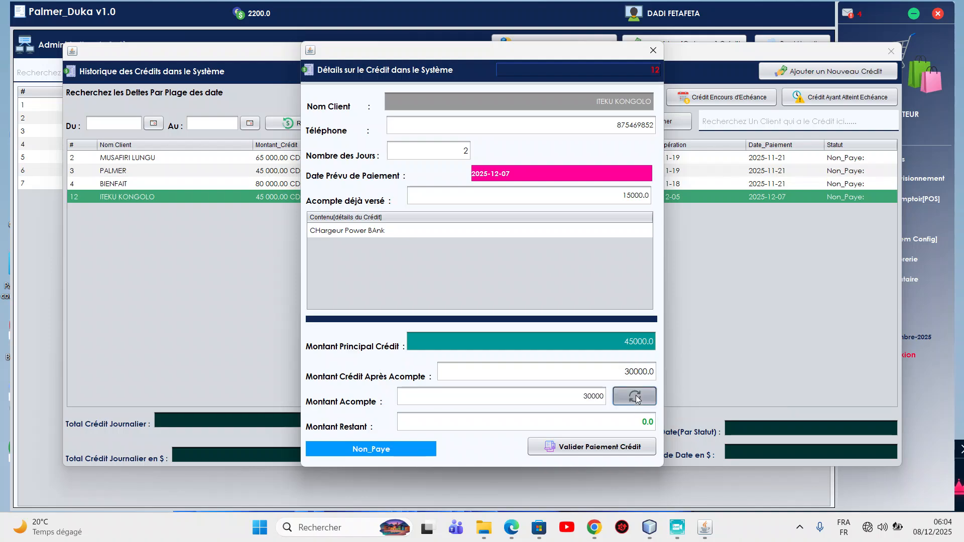
Replace the instalment with 15000 and validate the payment, leaving 15000 still owed.
double_click(598, 398)
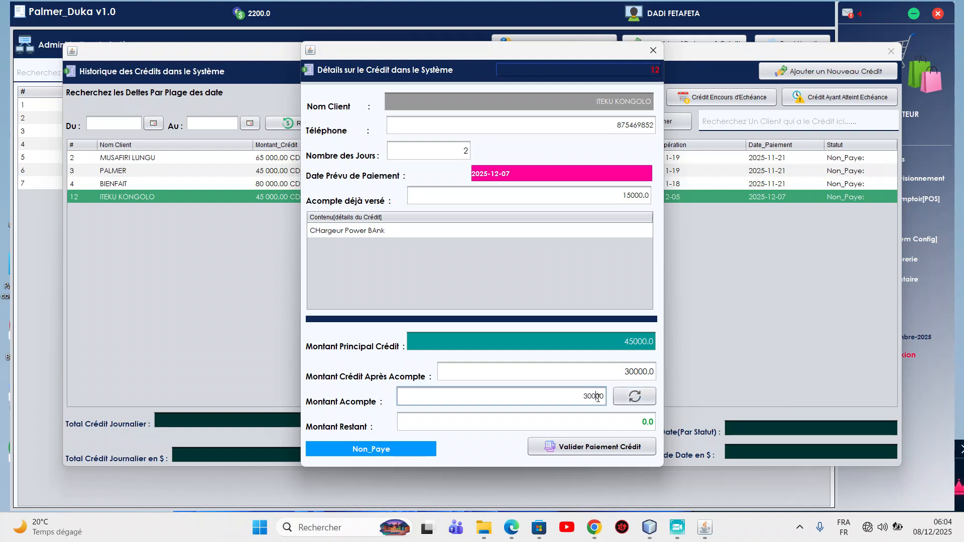
key("BackSpace")
type("15000")
left_click(603, 447)
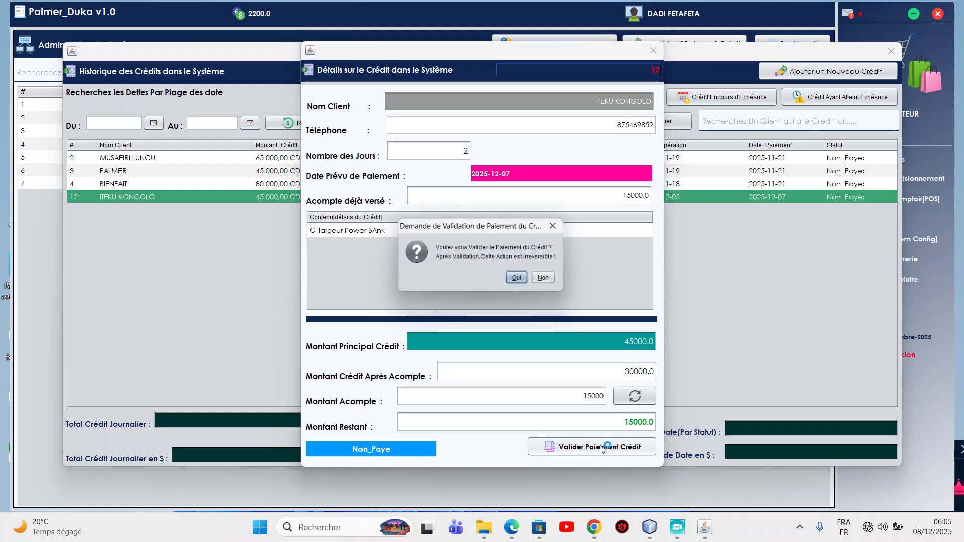
left_click(518, 280)
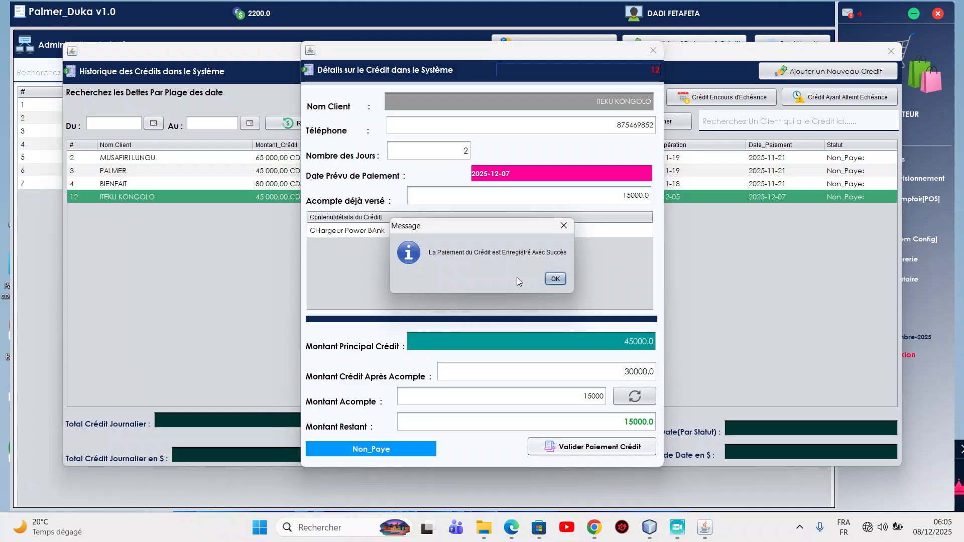
left_click(554, 279)
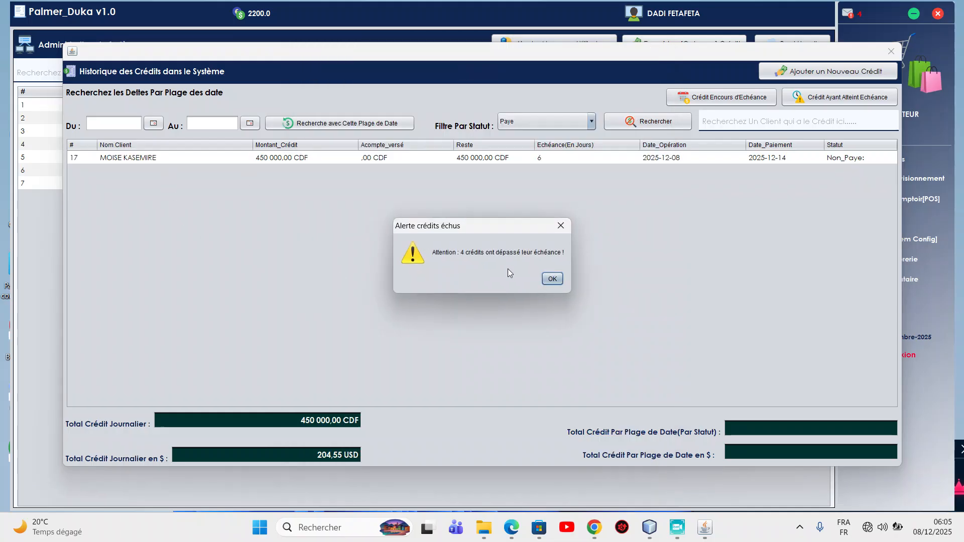
left_click(551, 279)
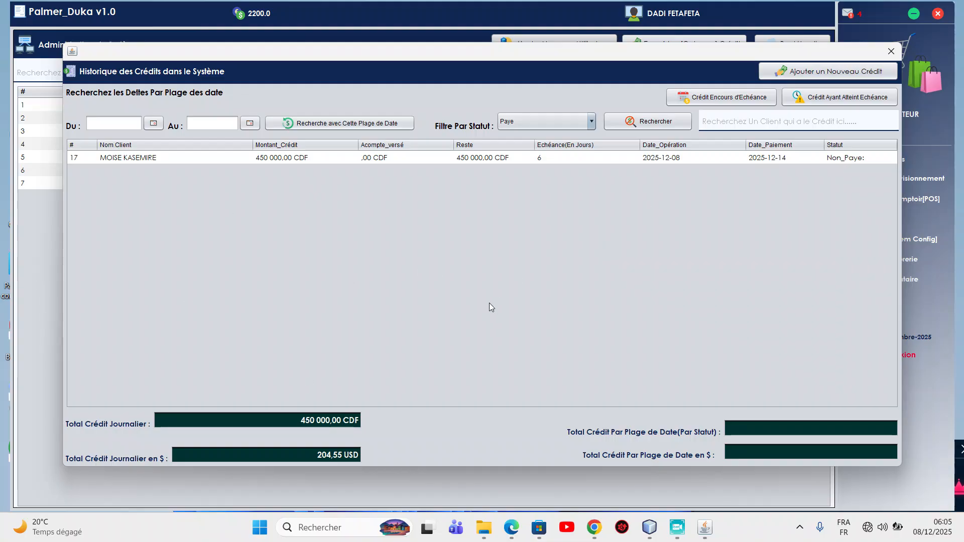
left_click(836, 101)
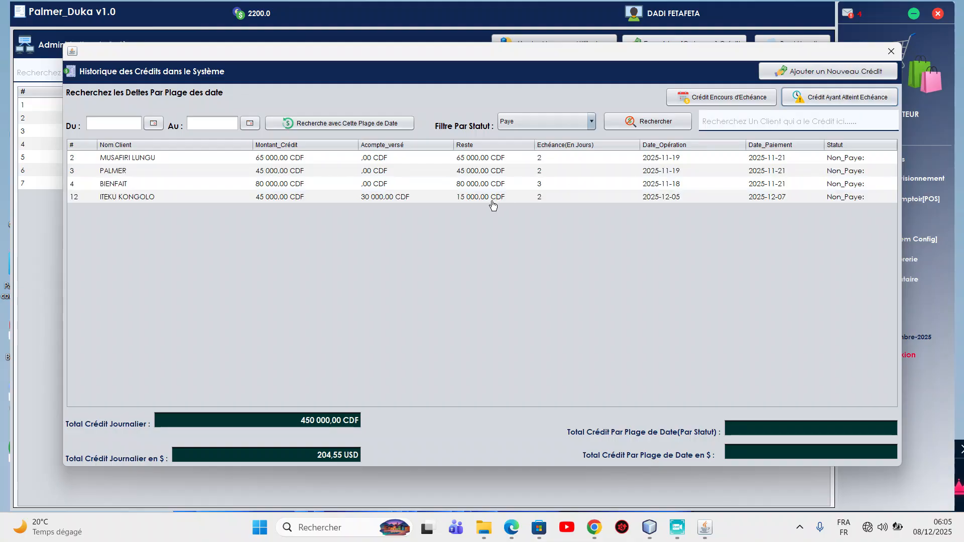
left_click(435, 201)
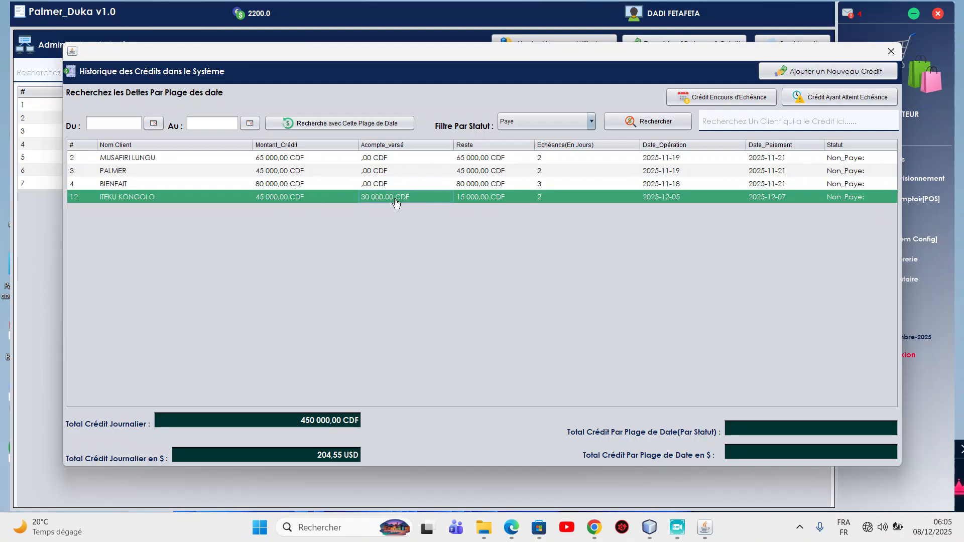
right_click(479, 203)
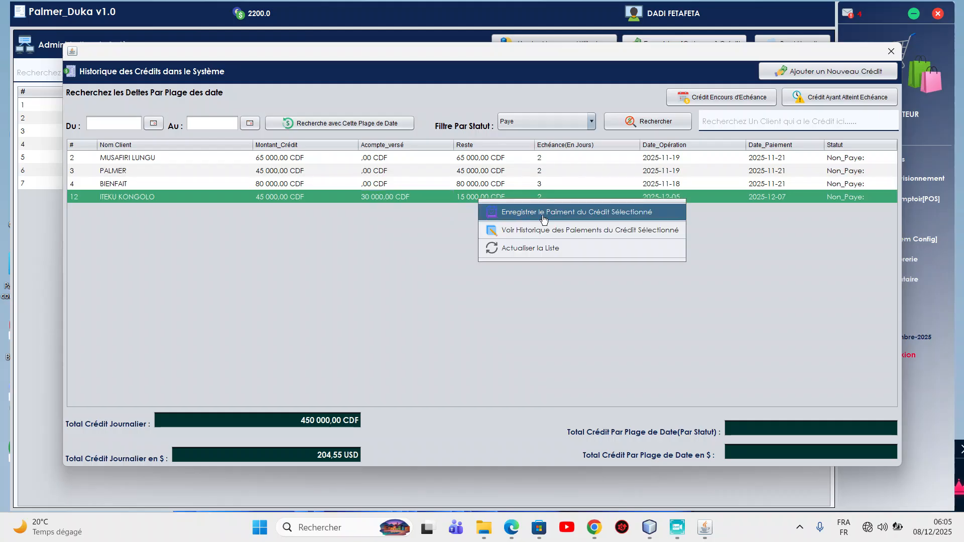
left_click(576, 230)
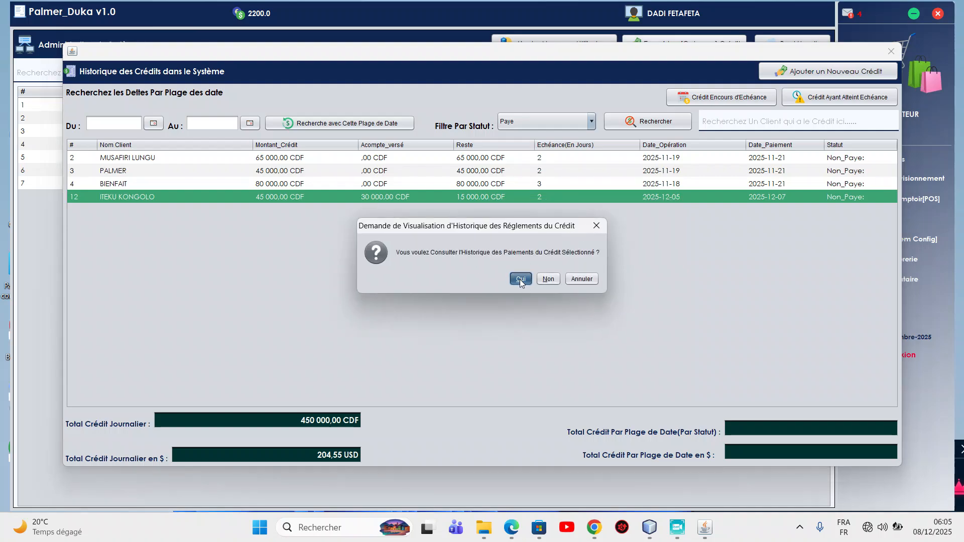
left_click(521, 280)
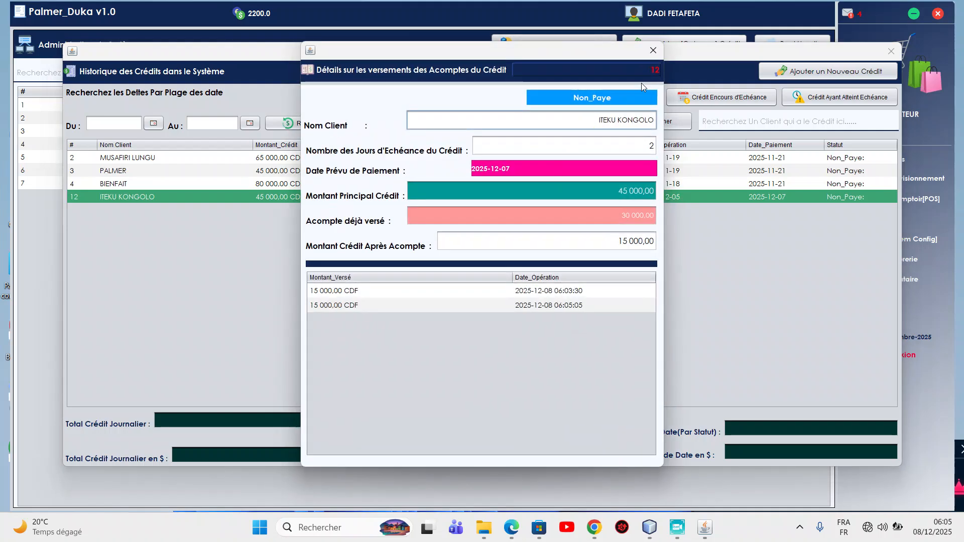
left_click(653, 50)
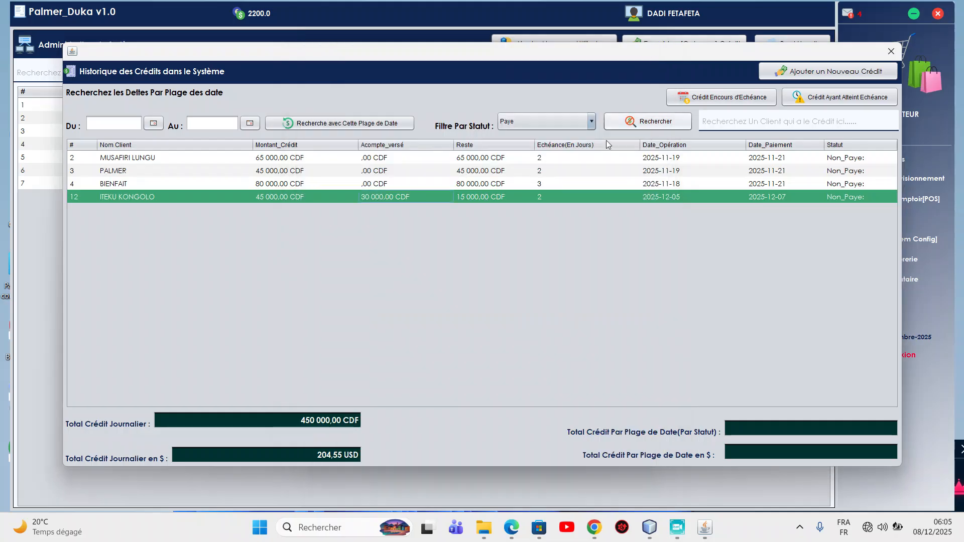
right_click(438, 207)
left_click(525, 215)
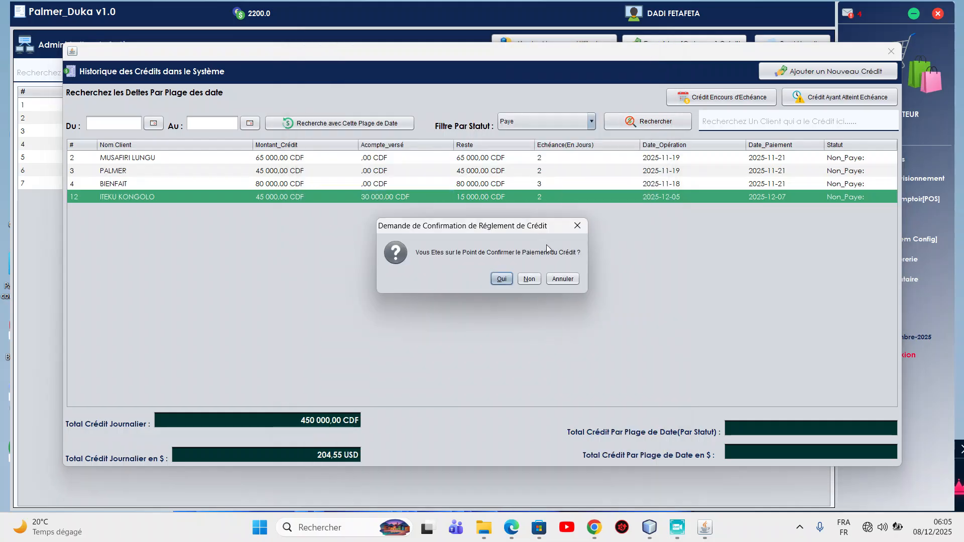
left_click(496, 282)
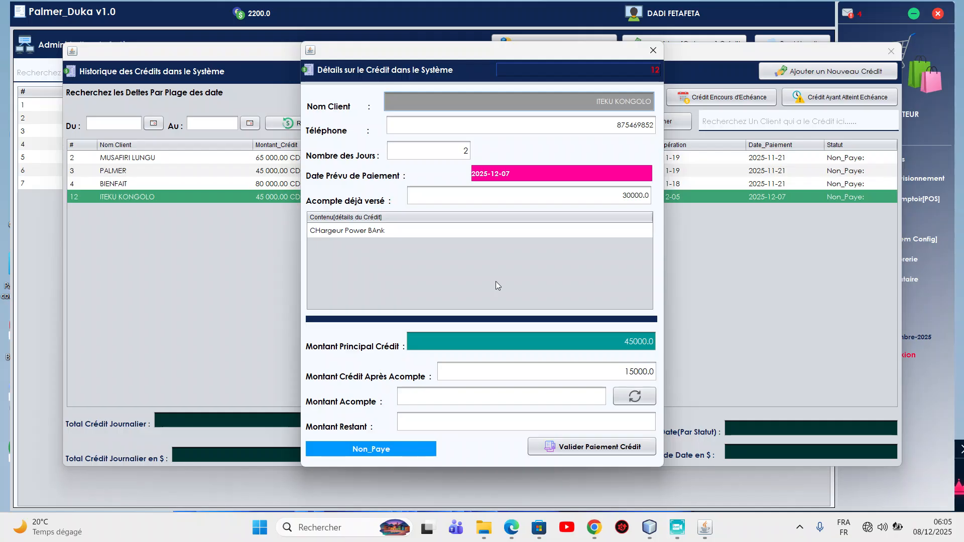
left_click(590, 396)
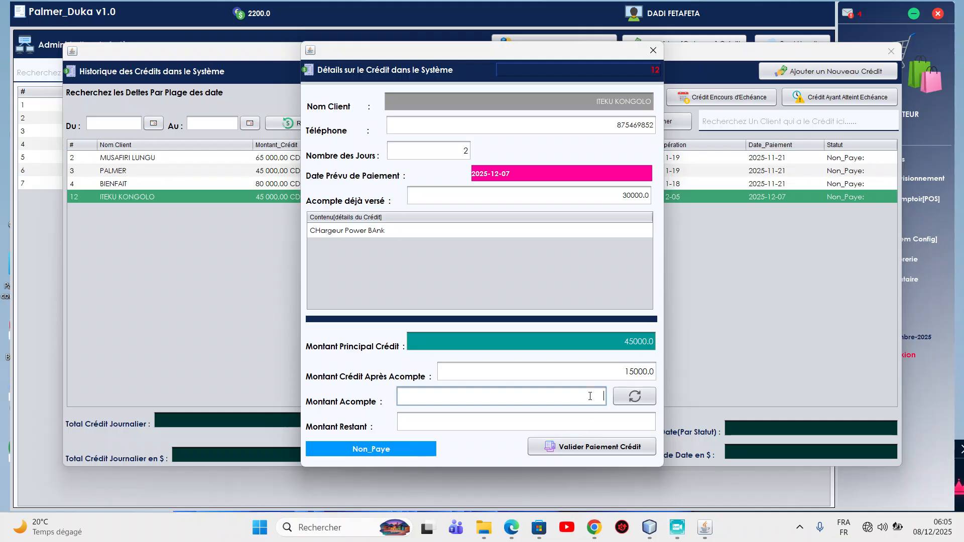
type("150")
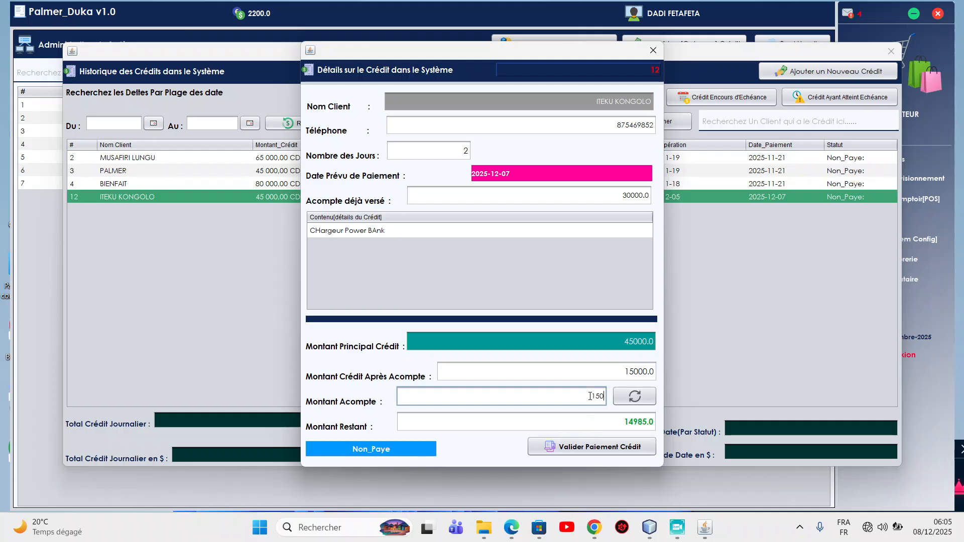
type("00")
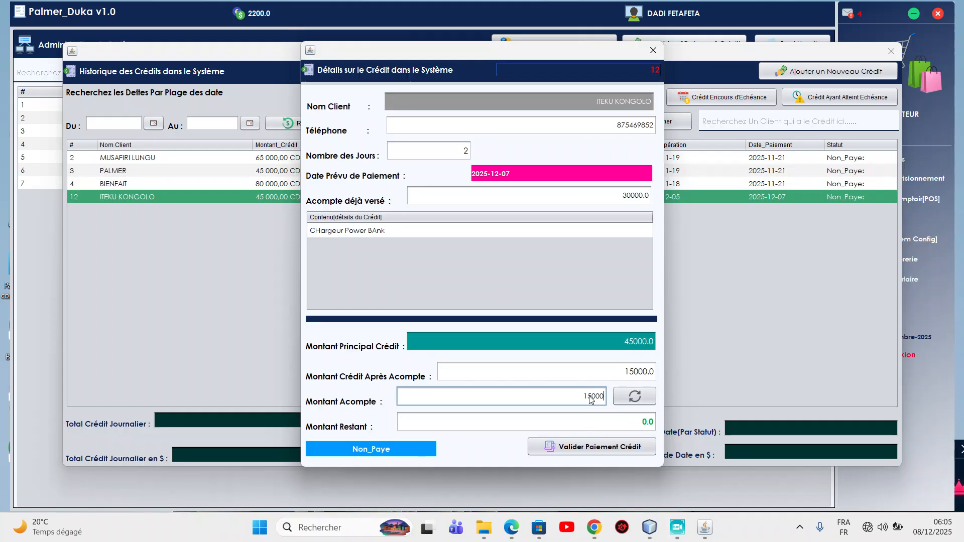
left_click(574, 450)
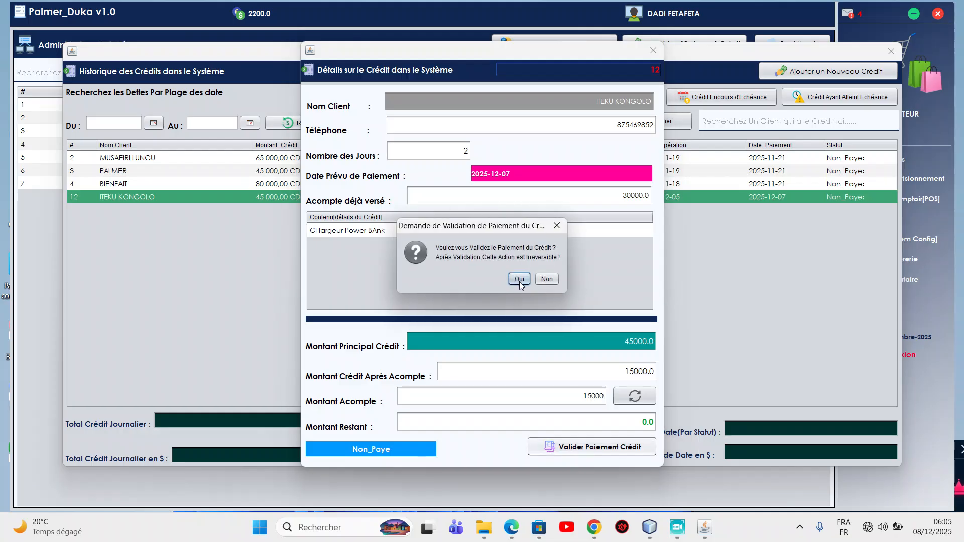
left_click(520, 280)
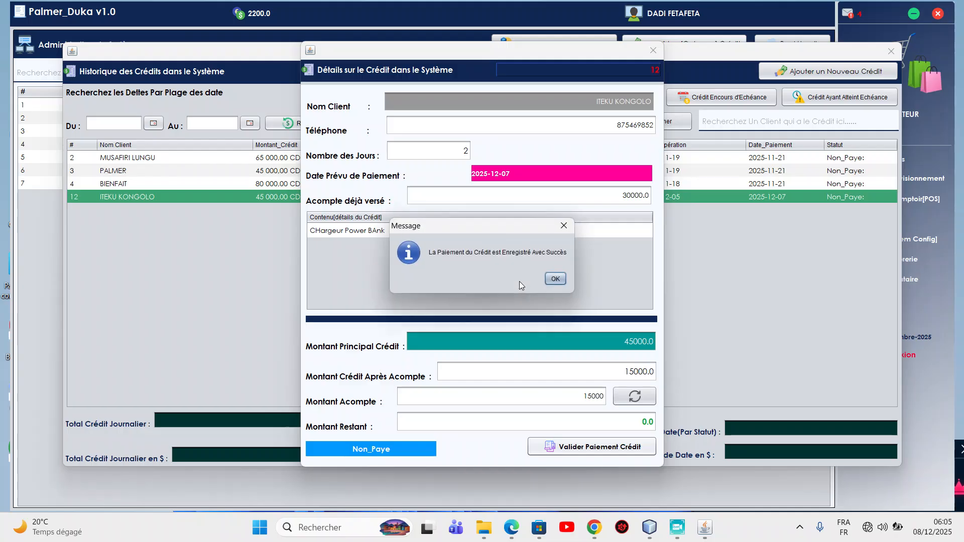
left_click(555, 279)
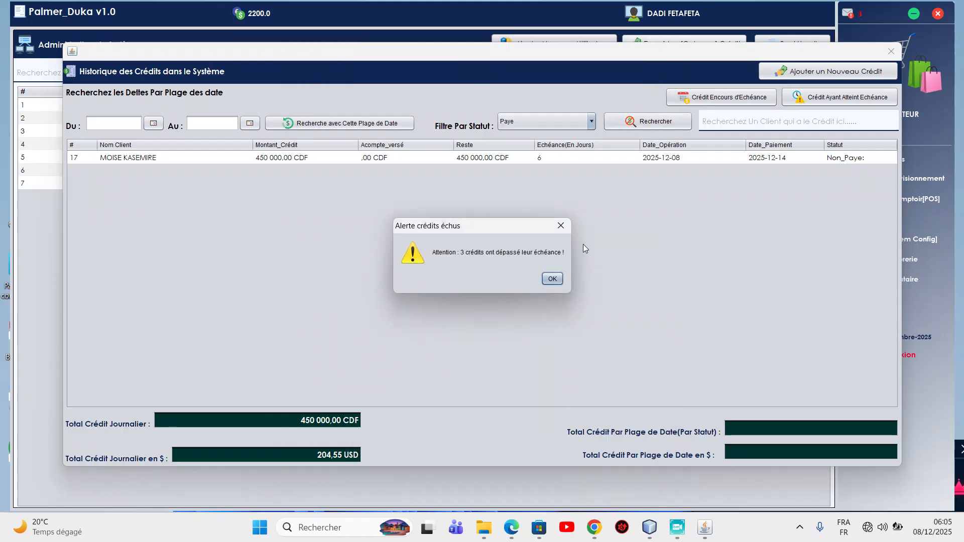
Filter the credit history by status Payé and select credit 12, showing Reste .00 CDF.
left_click(552, 279)
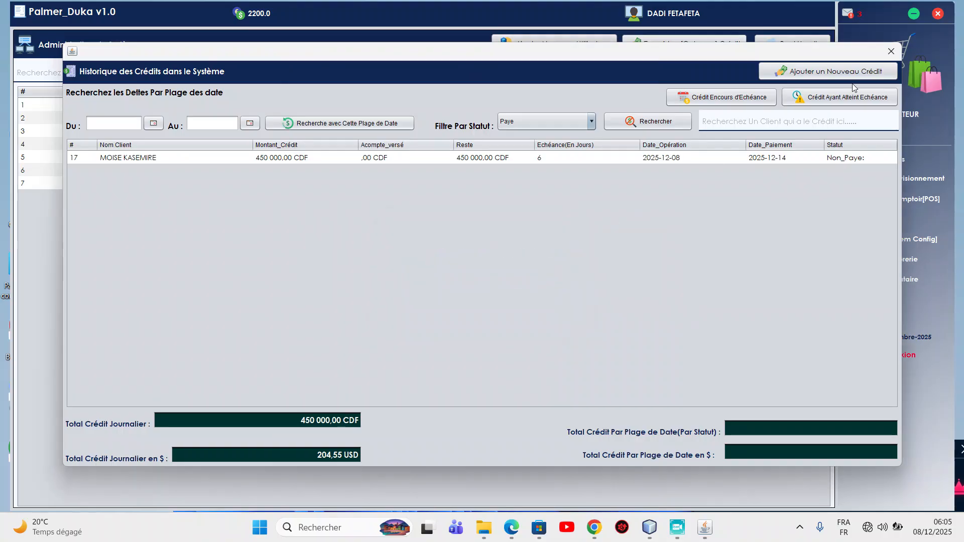
left_click(832, 100)
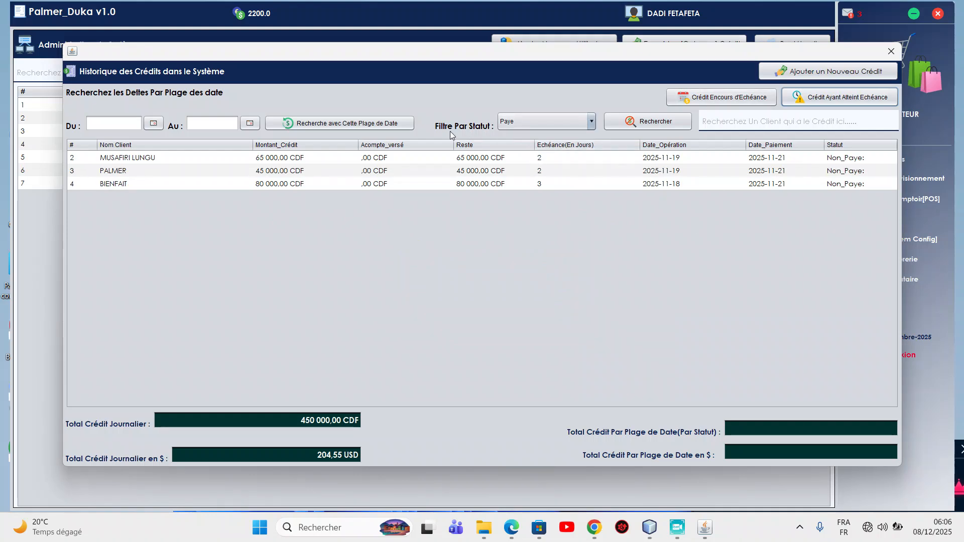
left_click(554, 117)
left_click(553, 116)
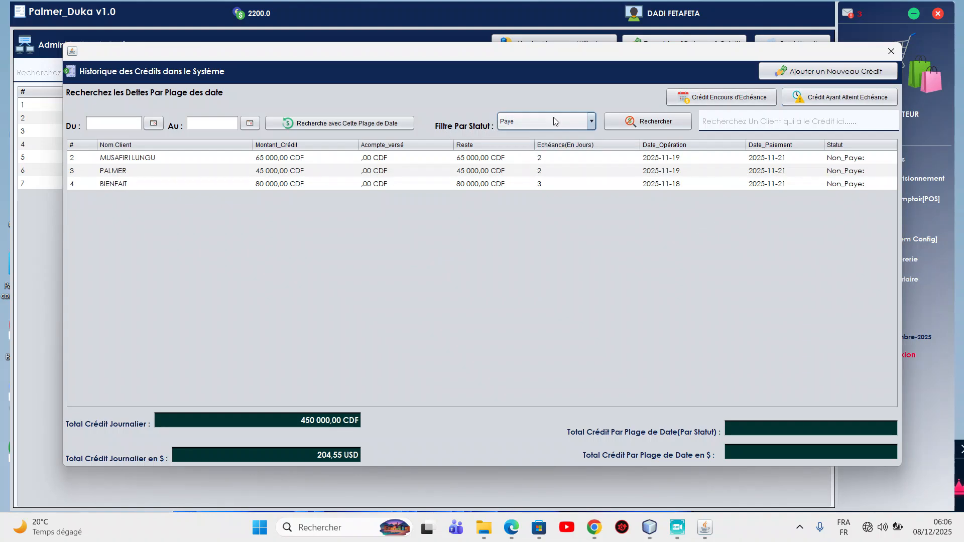
left_click(655, 123)
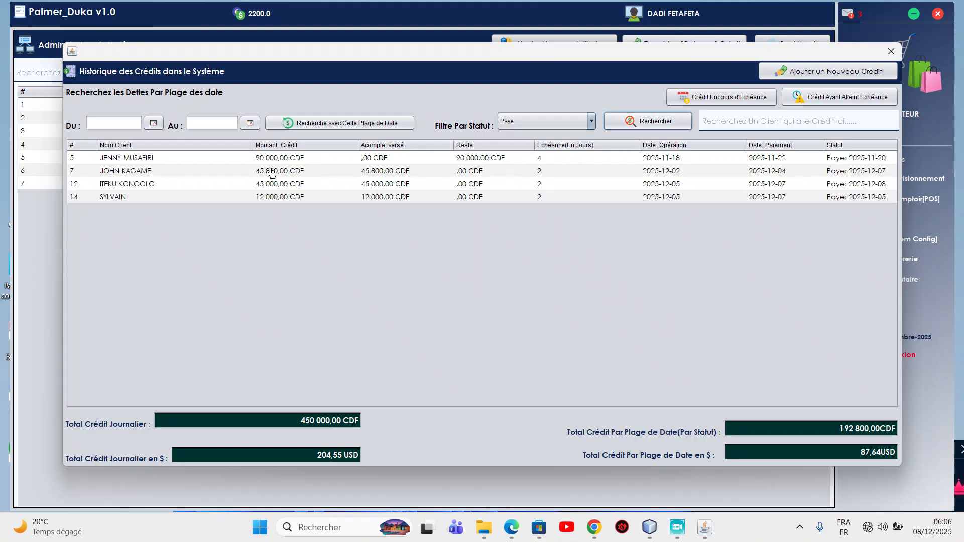
left_click(124, 187)
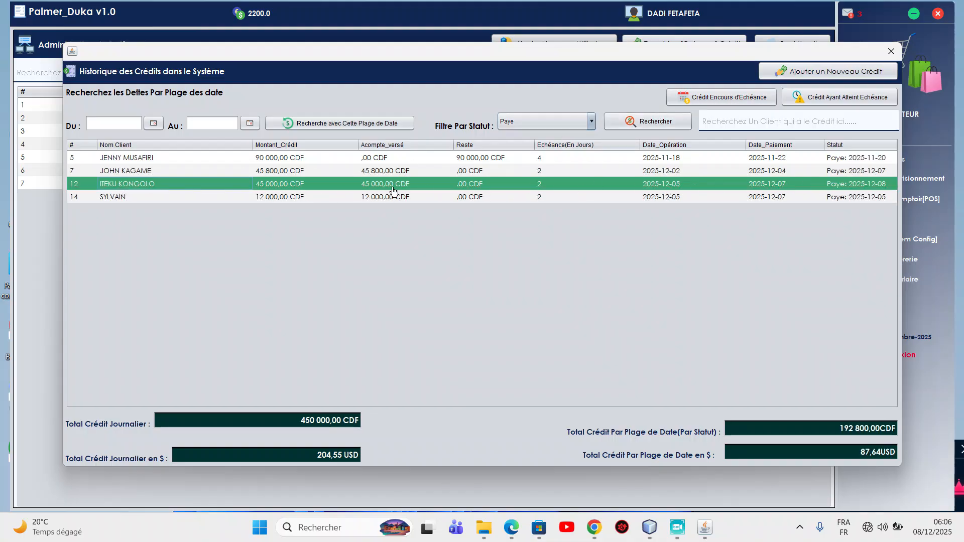
right_click(465, 187)
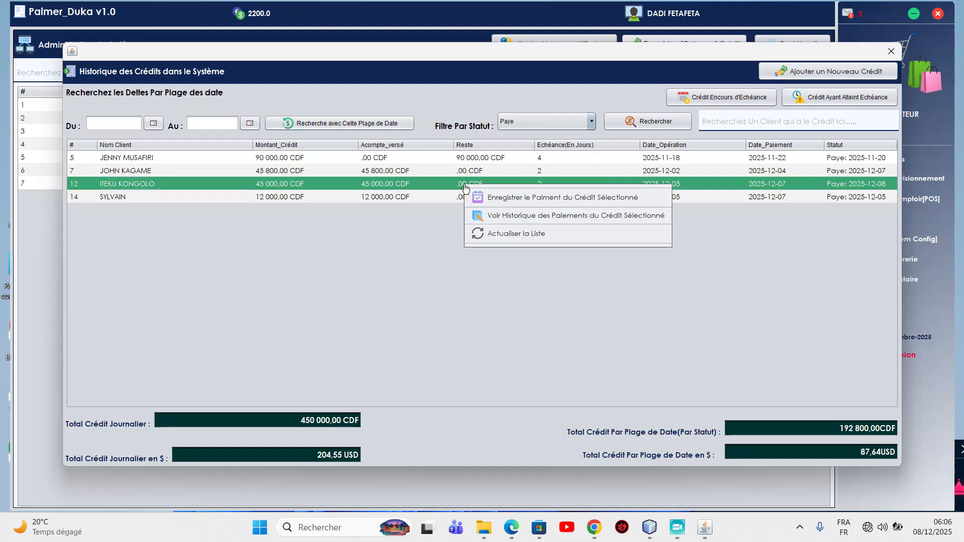
left_click(570, 216)
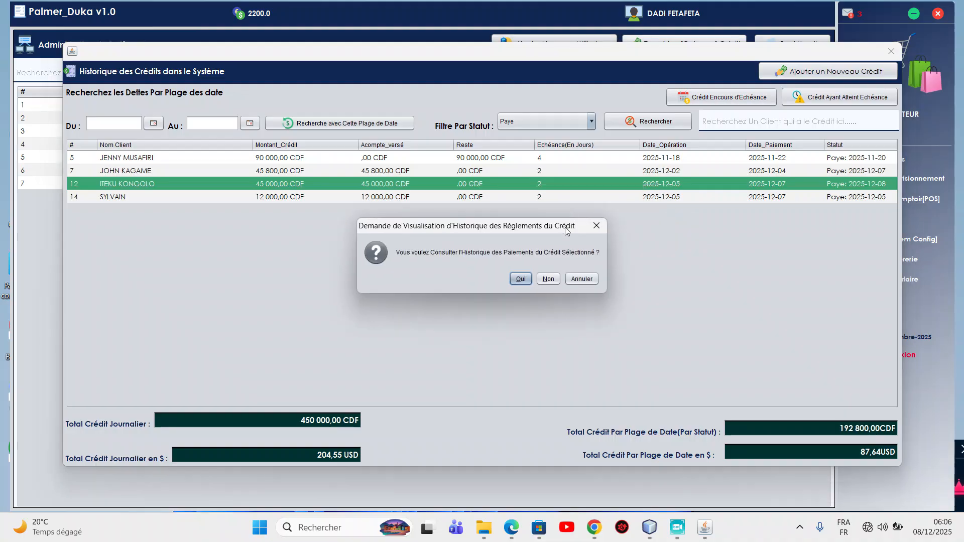
left_click(519, 279)
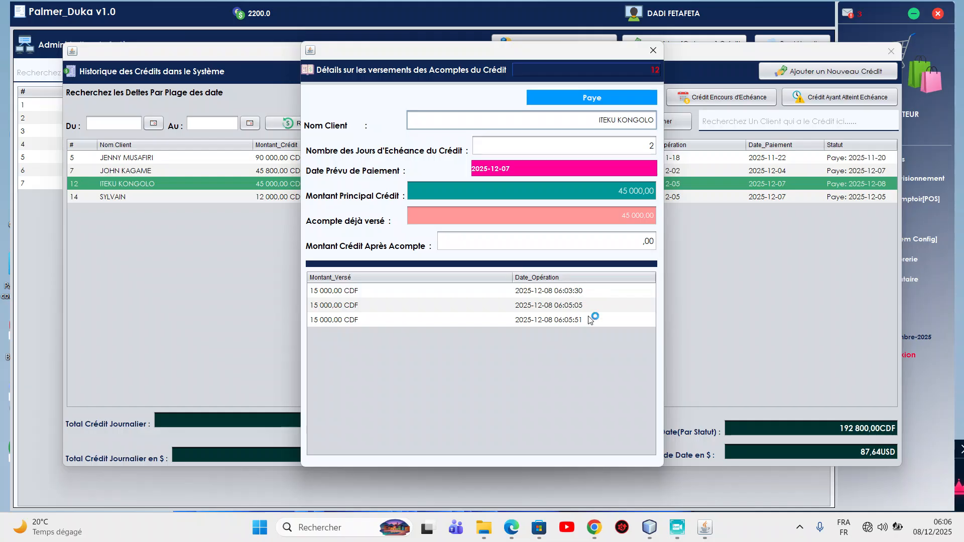
left_click(622, 242)
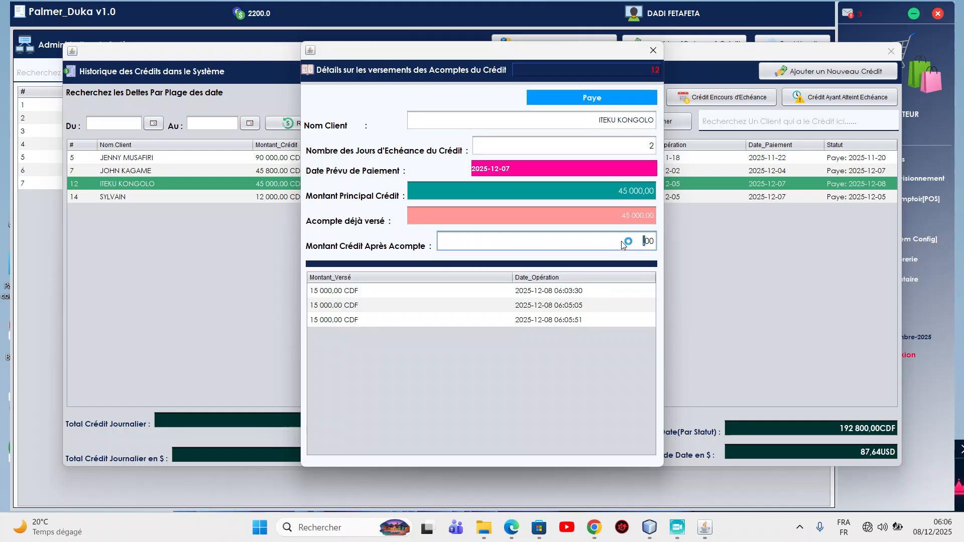
left_click(628, 121)
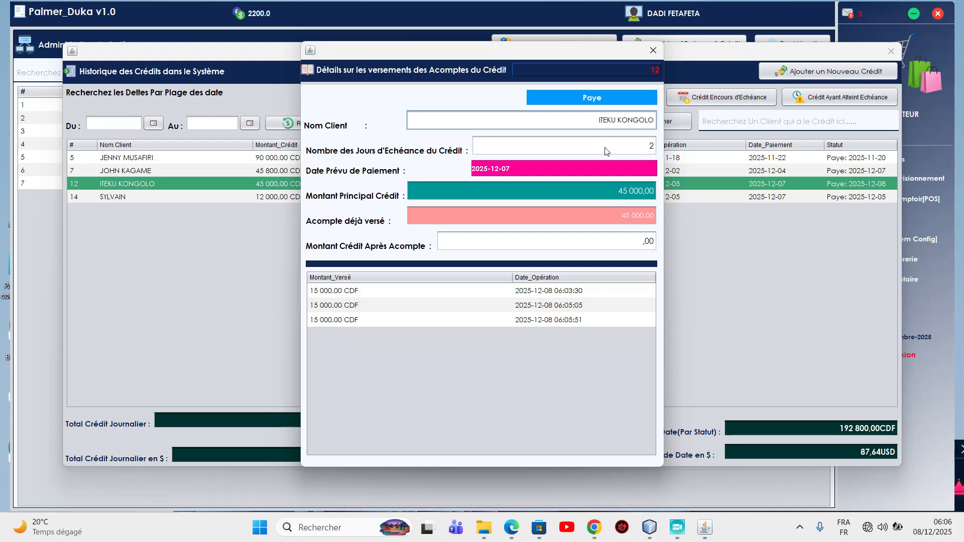
left_click(653, 51)
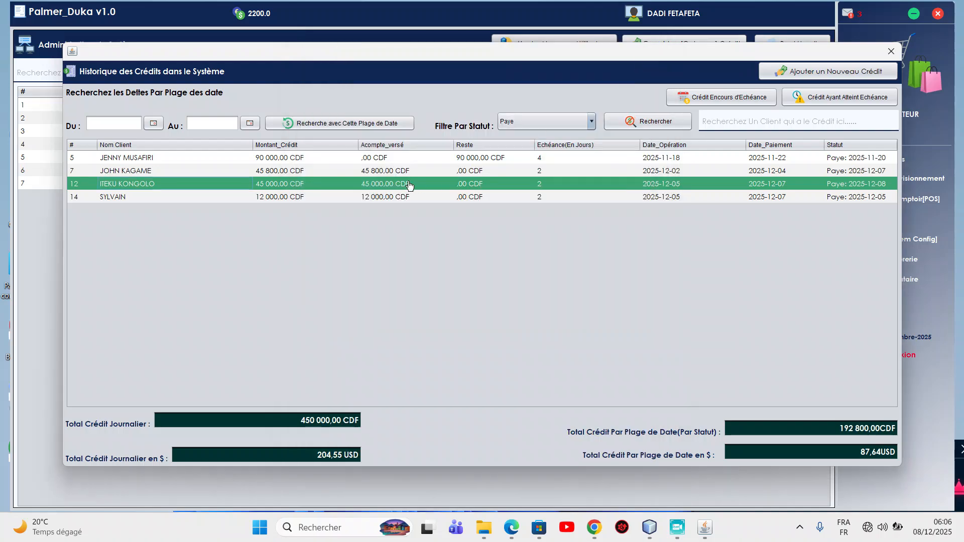
right_click(389, 184)
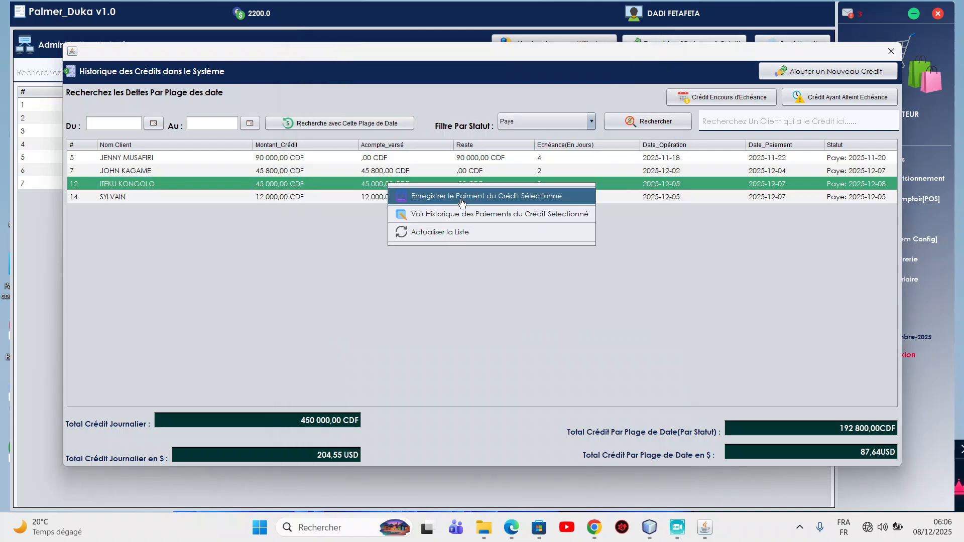
left_click(499, 200)
left_click(502, 279)
left_click(607, 427)
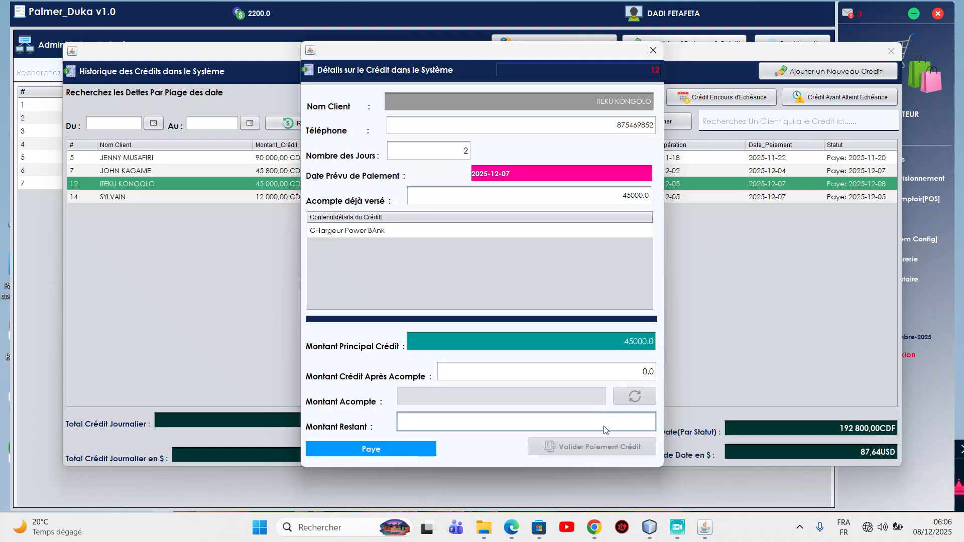
left_click(627, 372)
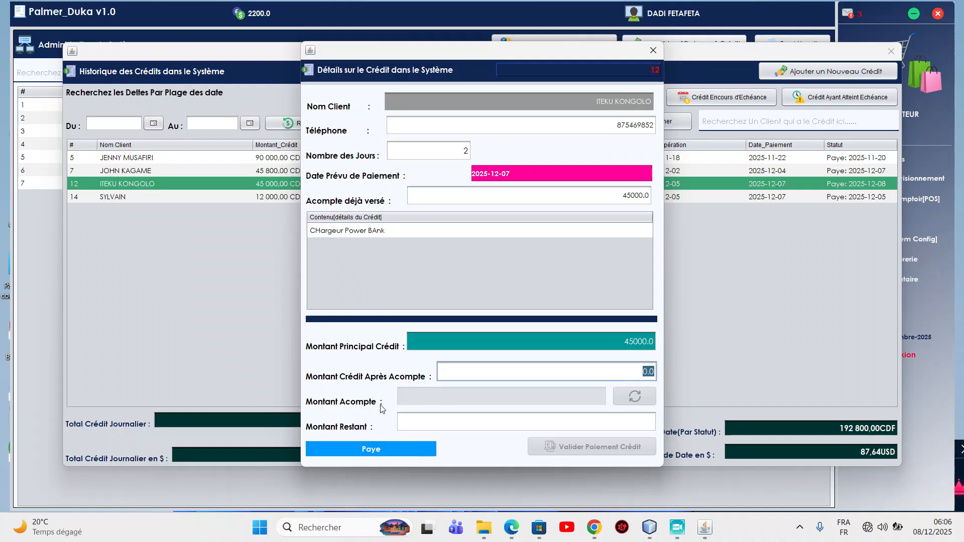
left_click(636, 344)
left_click(367, 233)
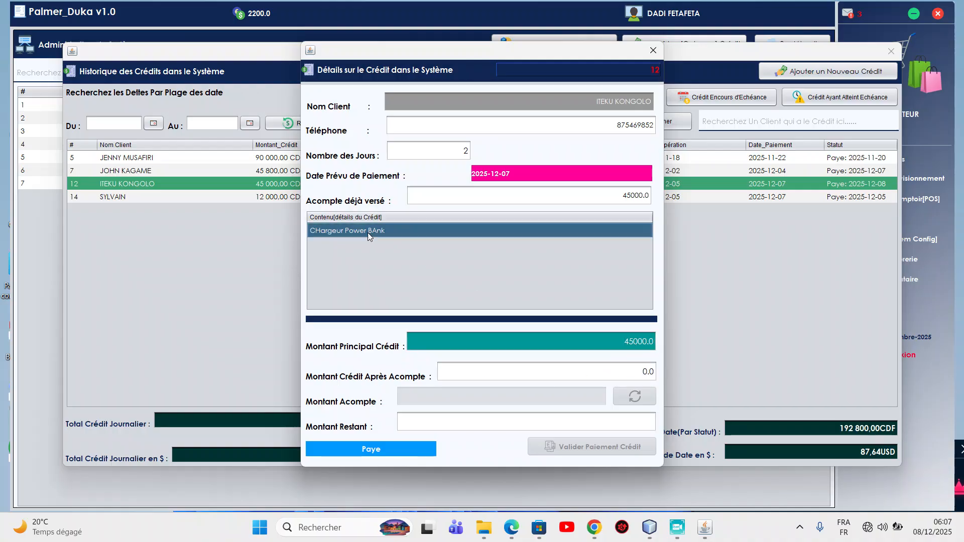
left_click(653, 51)
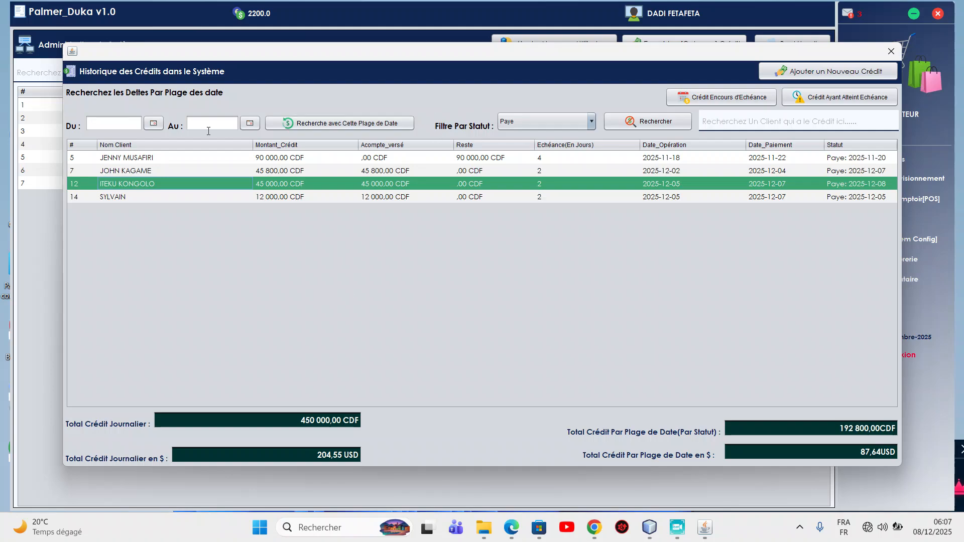
Search credits dated 6 to 8 December 2025, listing credits 15, 16 and 17.
left_click(153, 124)
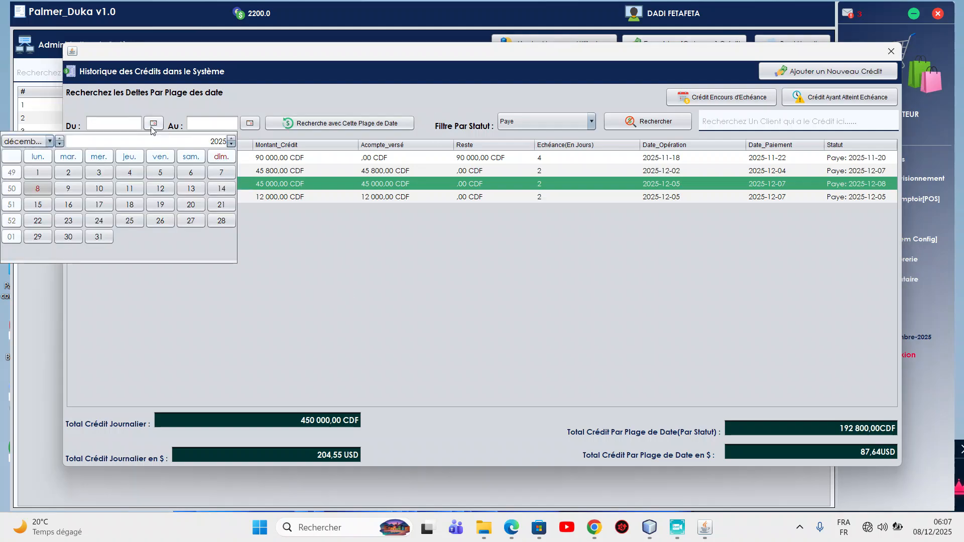
left_click(191, 172)
left_click(252, 124)
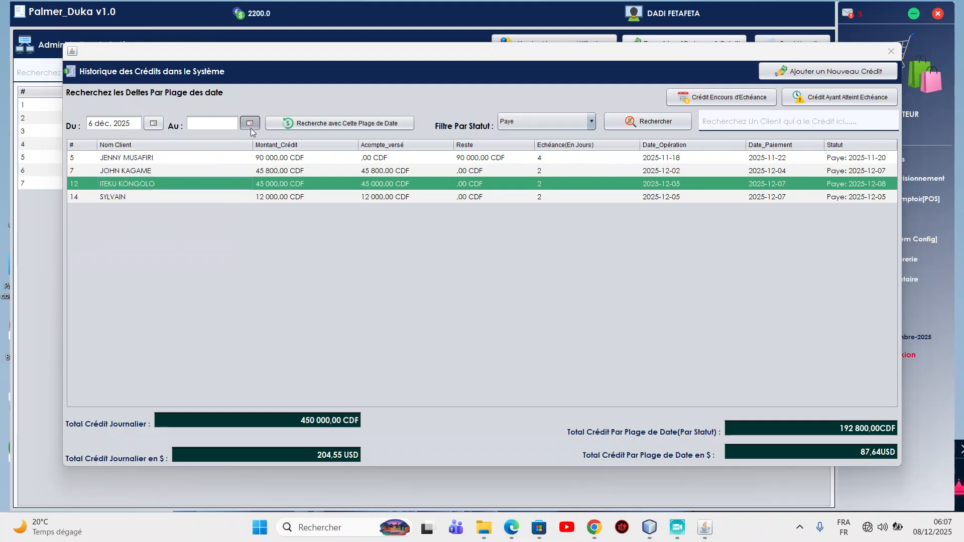
left_click(60, 188)
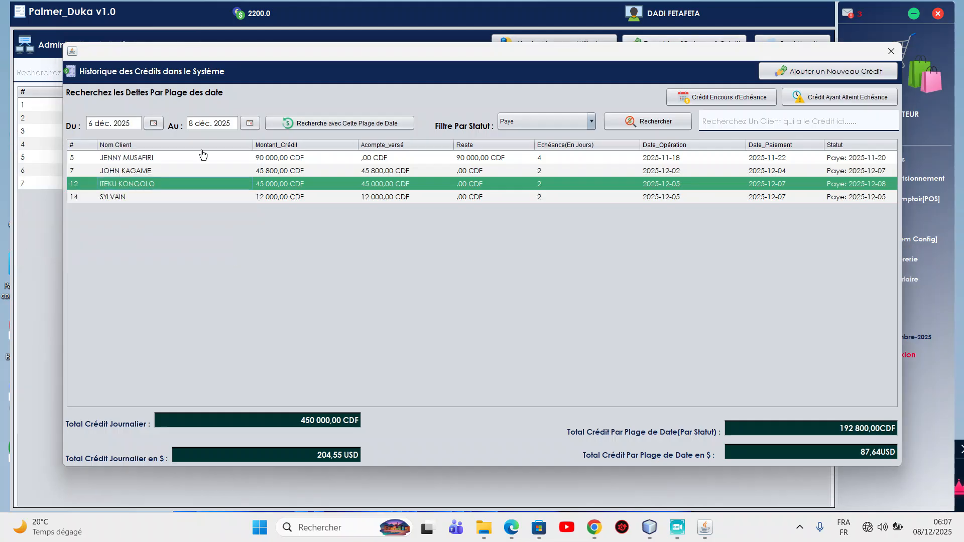
left_click(328, 128)
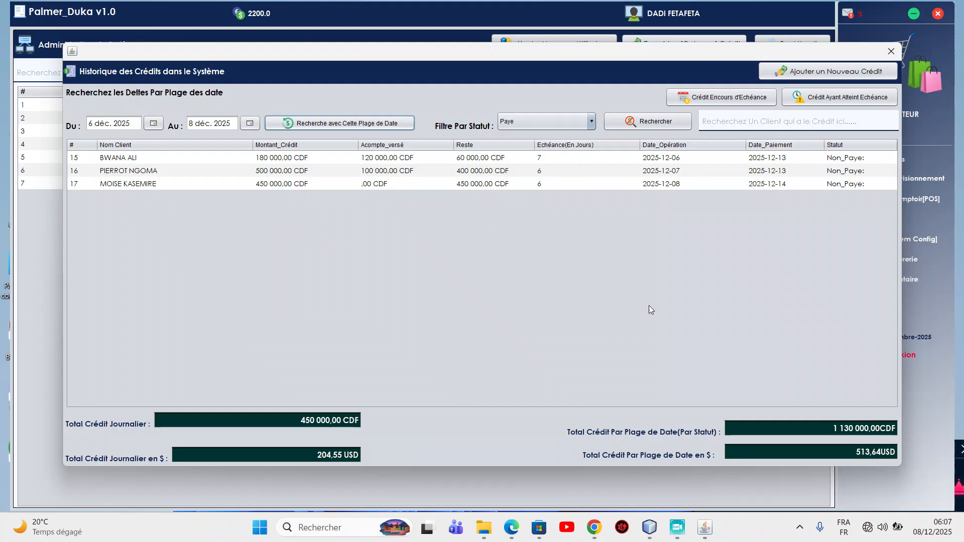
Filter credits by status Non_Paye and show only those not yet due.
left_click_drag(342, 47, 369, 61)
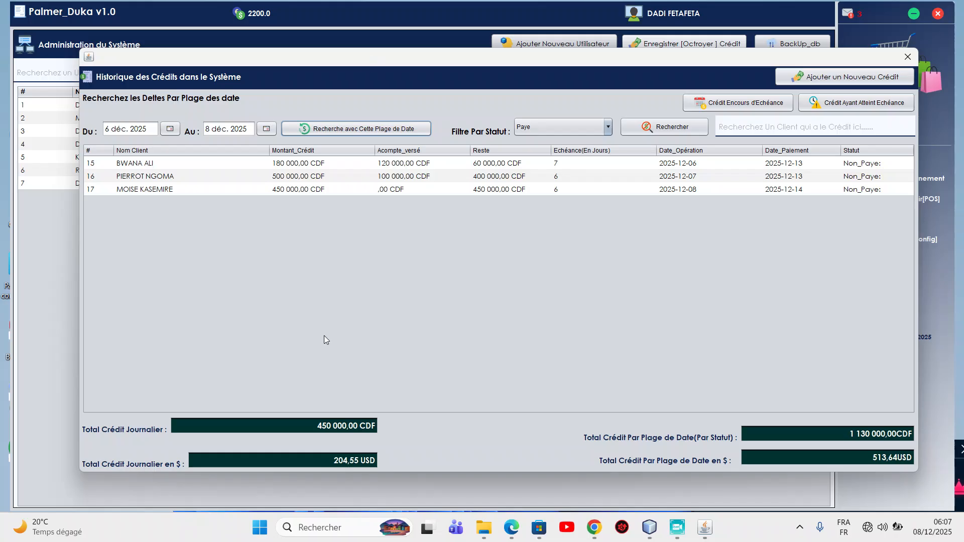
left_click(590, 123)
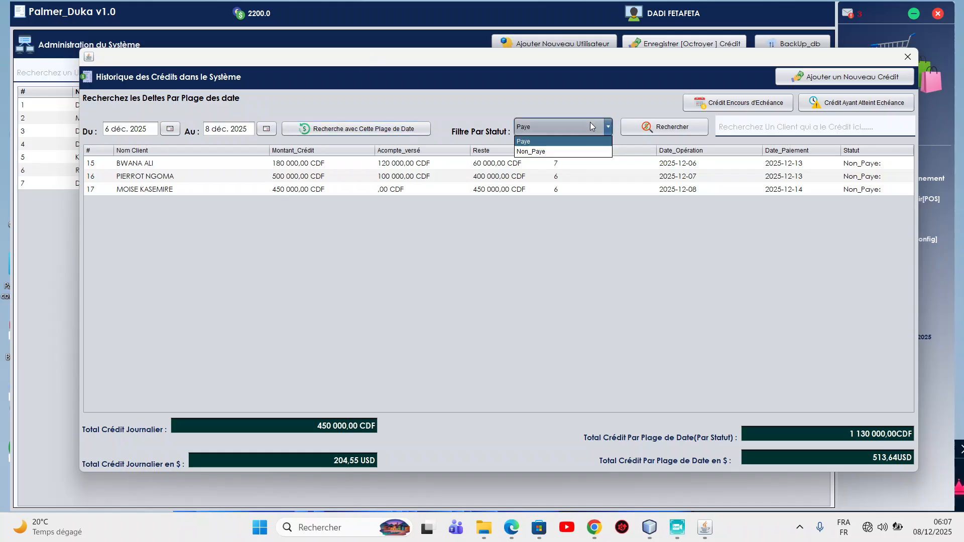
left_click(549, 155)
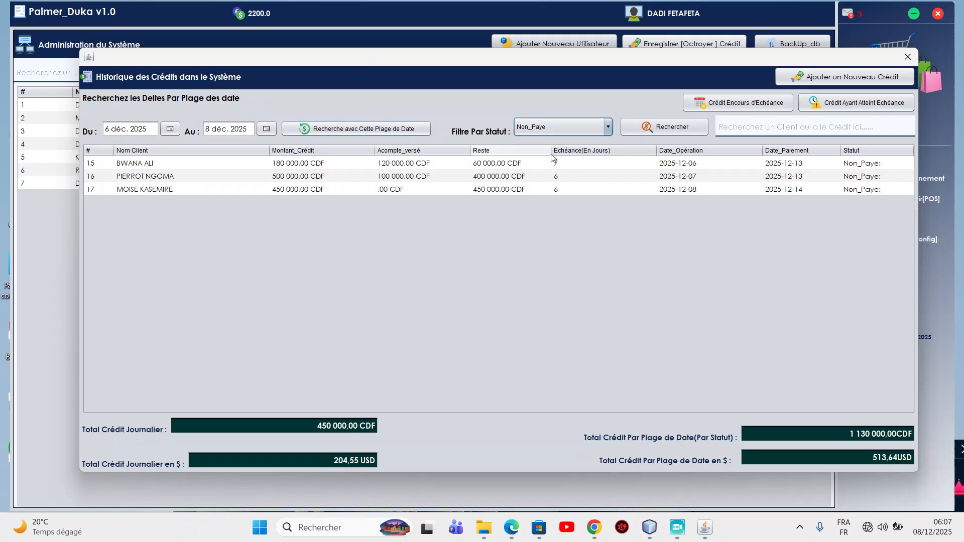
left_click(672, 127)
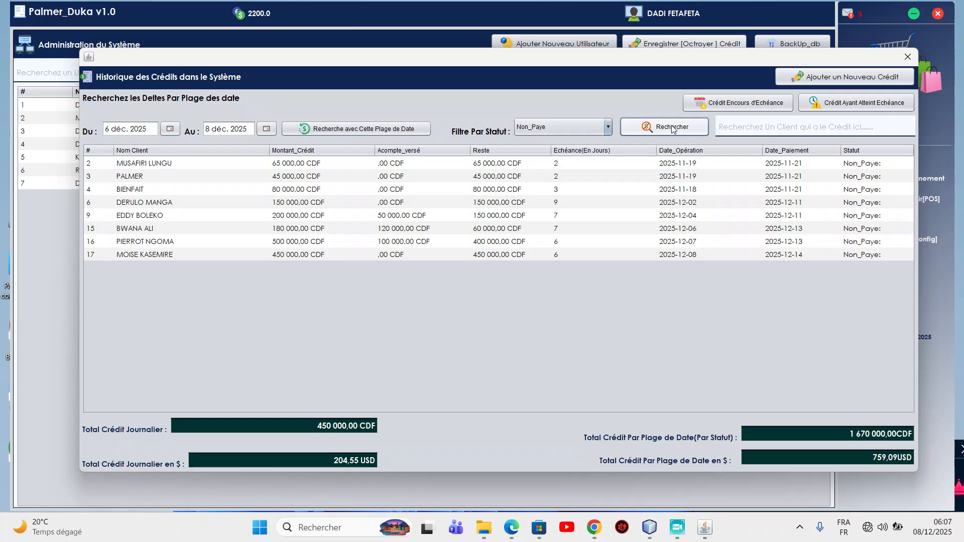
left_click(745, 108)
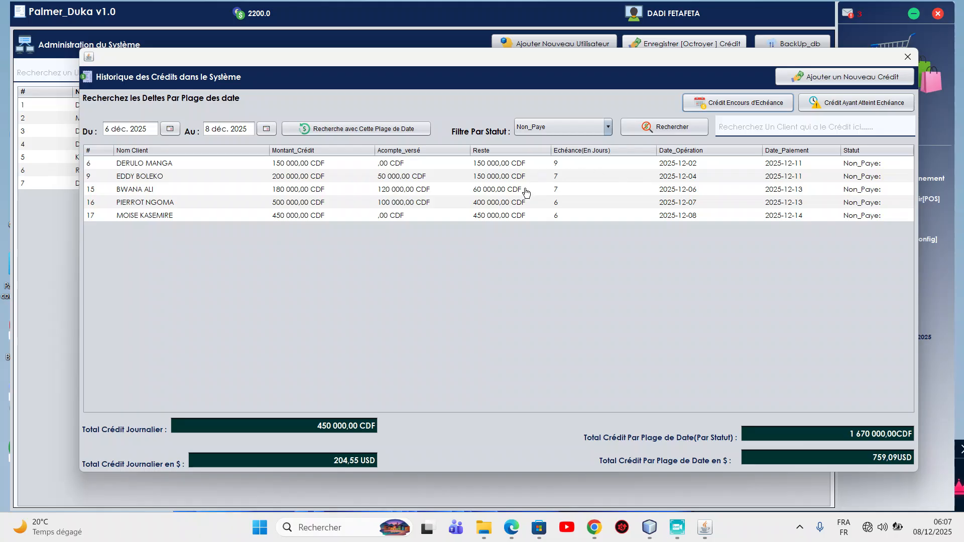
Inspect unpaid credits 15, 17 and 16 in the resulting list.
left_click(360, 189)
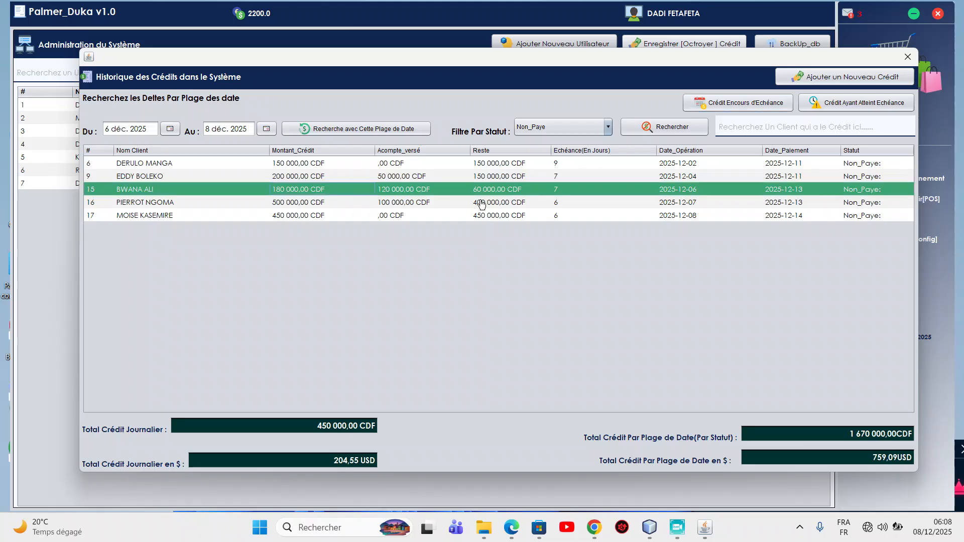
left_click(394, 215)
left_click(588, 190)
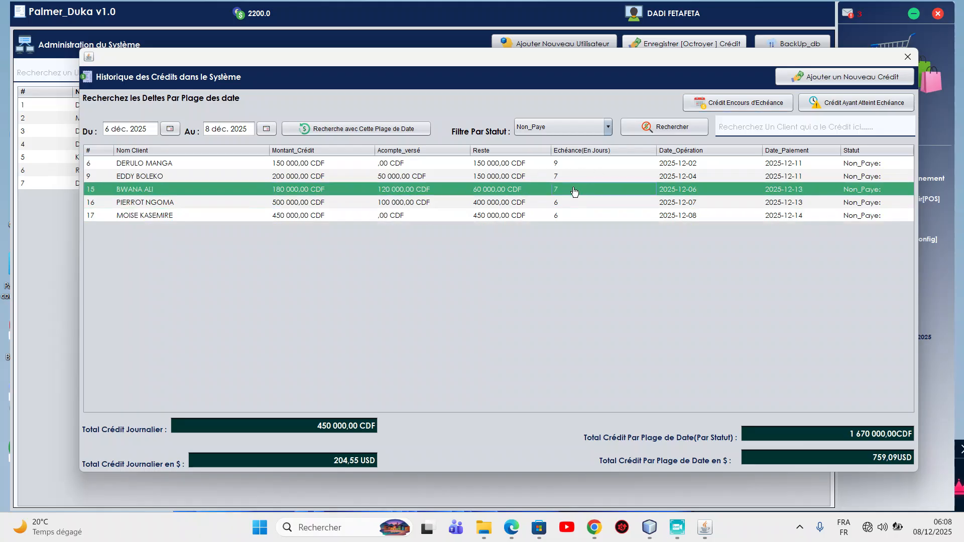
left_click(487, 203)
View credit 9's single 50 000 CDF installment, then close the history and credit list windows.
left_click(221, 179)
right_click(299, 180)
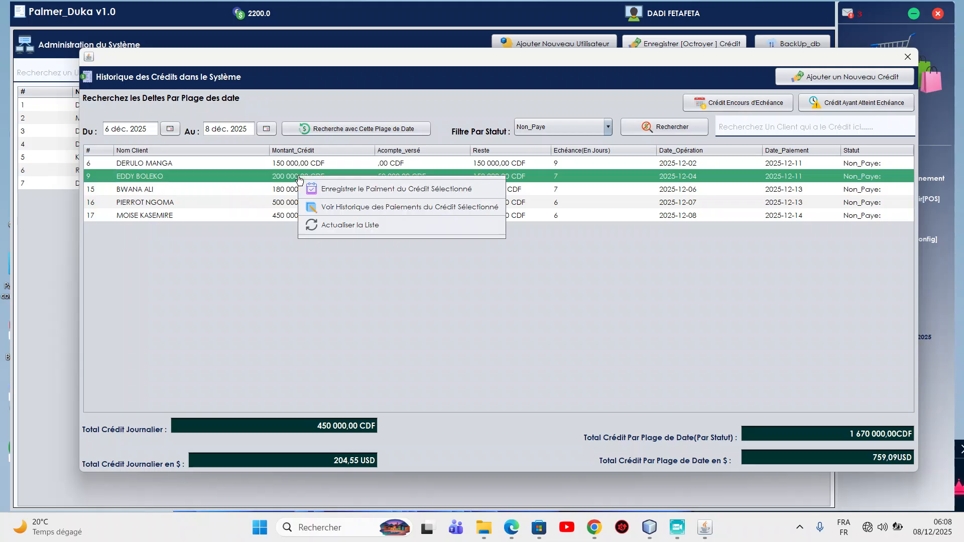
left_click(427, 208)
left_click(522, 278)
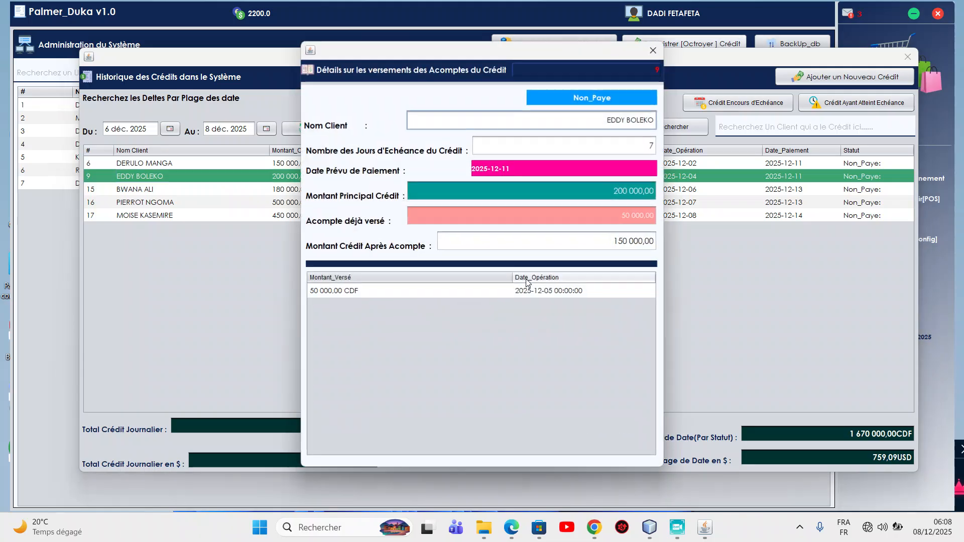
left_click(341, 291)
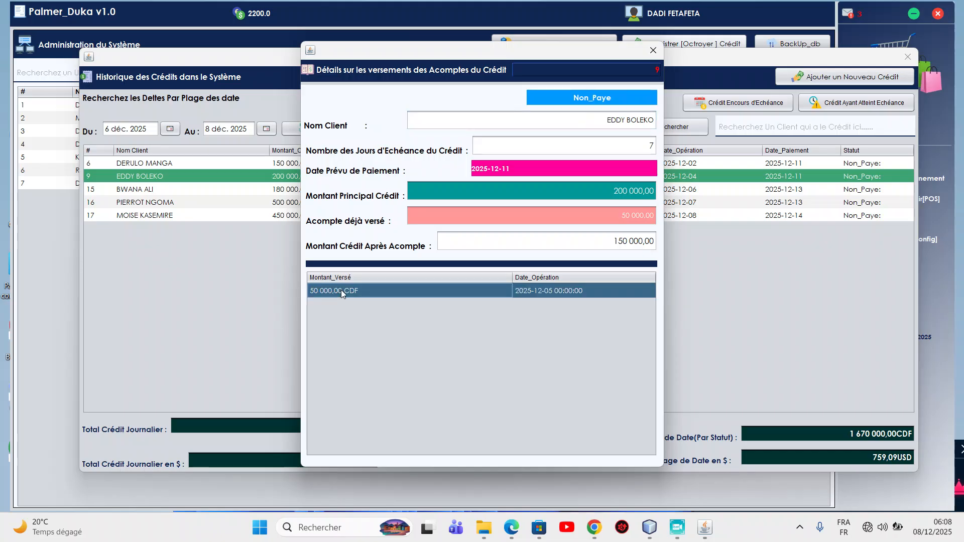
left_click(652, 50)
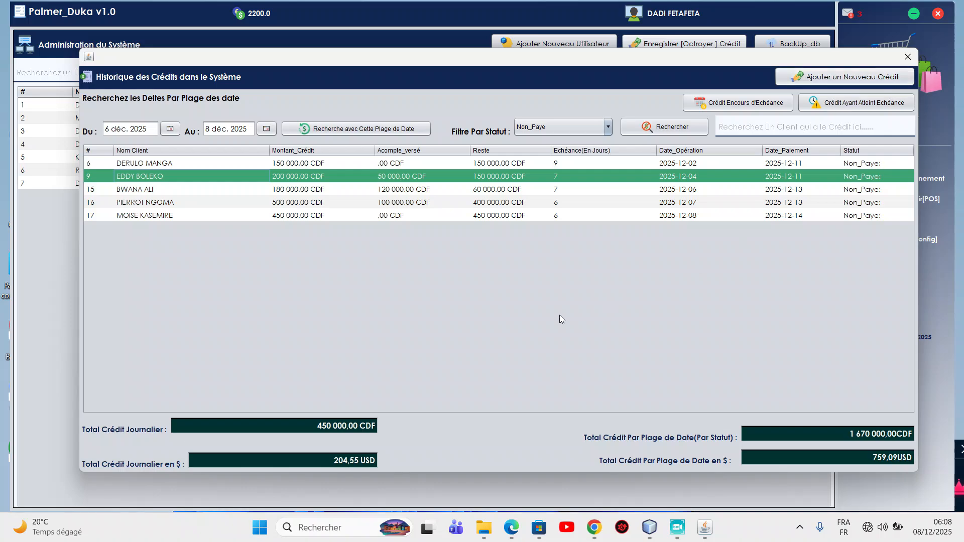
left_click(908, 56)
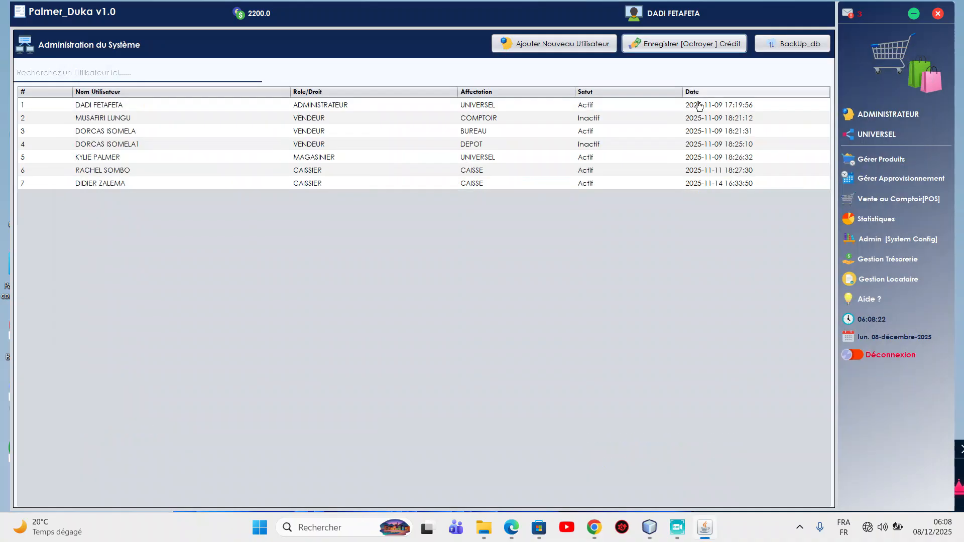